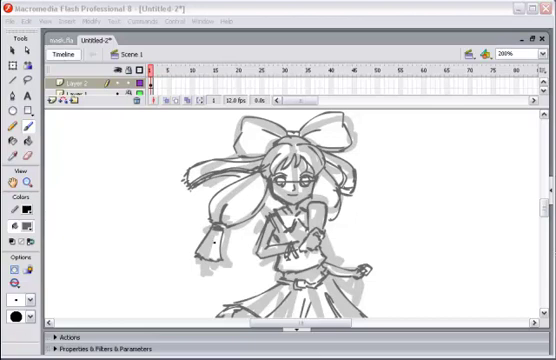
# Step: Insert Layer 3 above the sketch layers and hide Layer 1
pyautogui.rightClick(87, 85)
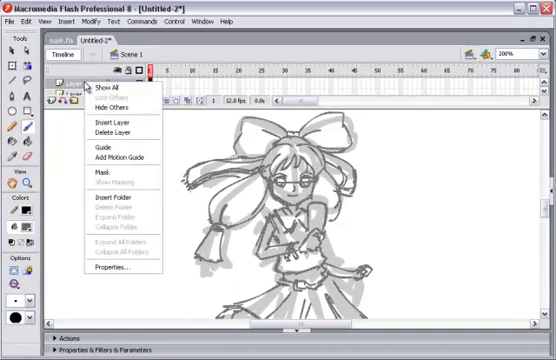
pyautogui.click(121, 123)
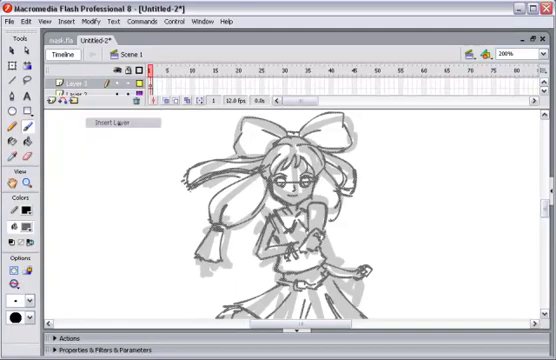
pyautogui.moveTo(116, 107); pyautogui.dragTo(130, 119)
pyautogui.click(117, 105)
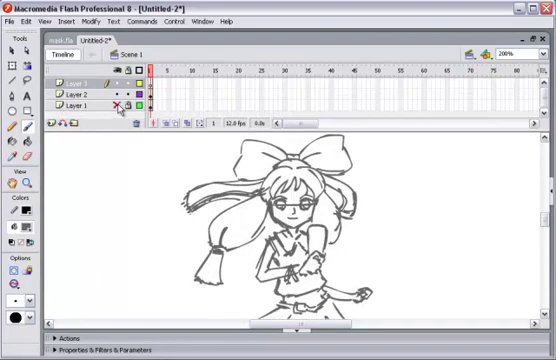
pyautogui.click(117, 105)
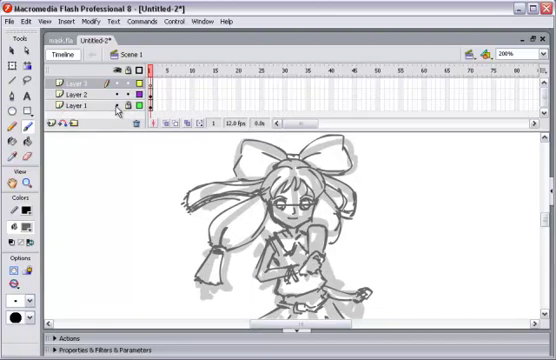
pyautogui.click(117, 105)
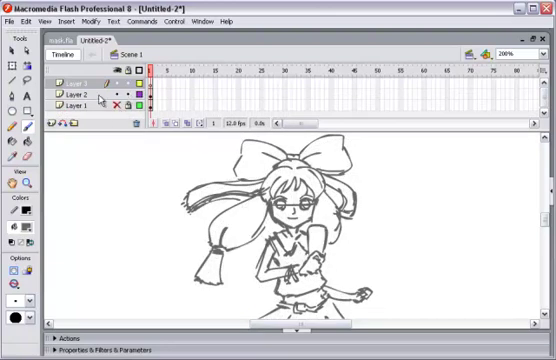
# Step: Recolour the Layer 2 sketch strokes light grey (#CCCCCC)
pyautogui.click(100, 95)
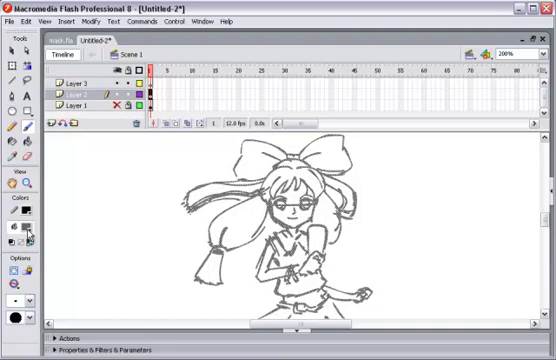
pyautogui.click(25, 228)
pyautogui.click(22, 282)
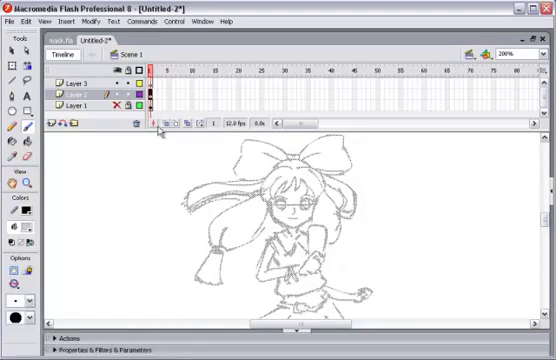
# Step: Make Layer 3 the active layer with black as the ink colour
pyautogui.click(106, 94)
pyautogui.click(110, 84)
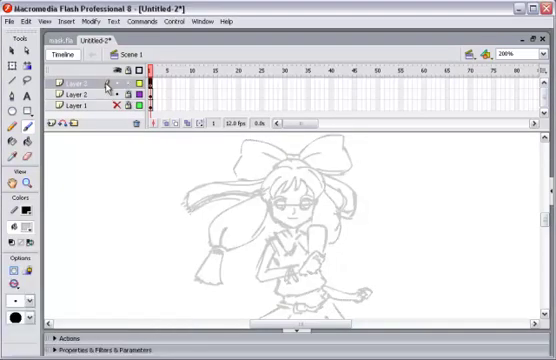
pyautogui.click(26, 230)
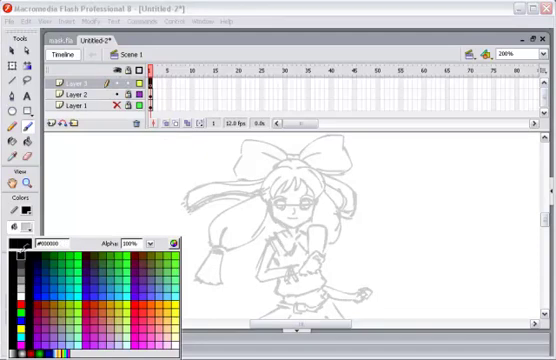
pyautogui.click(20, 265)
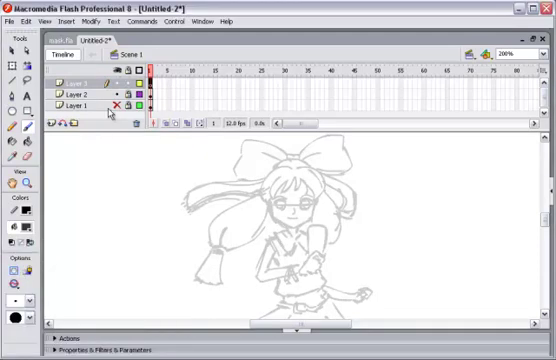
# Step: Zoom to 800% on the face and glasses, shrink the layer list, and ready the Brush
pyautogui.hotkey('ctrl', '=')
pyautogui.hotkey('ctrl', '=')
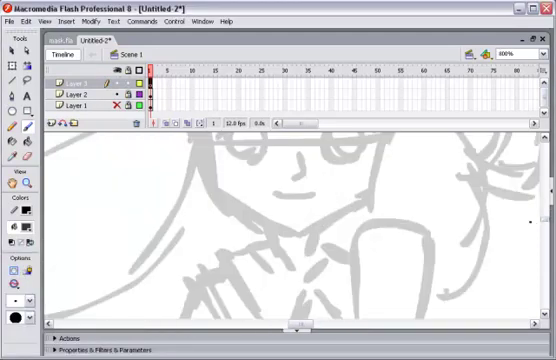
pyautogui.scroll(3, 547, 220)
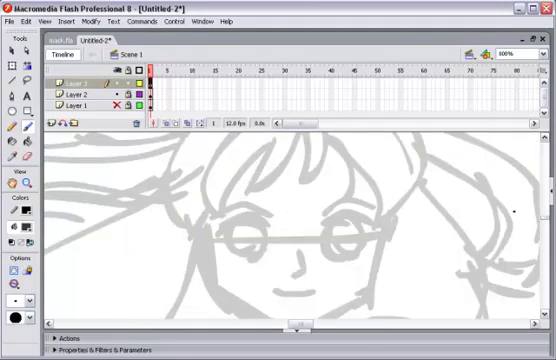
pyautogui.click(13, 80)
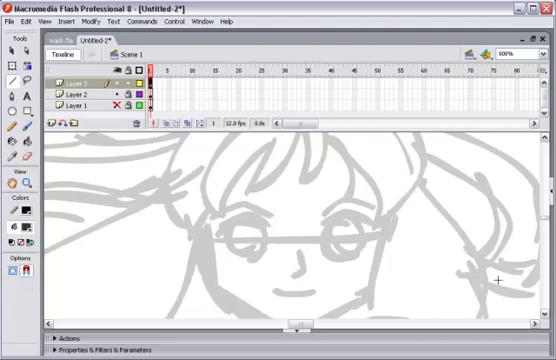
pyautogui.moveTo(408, 130); pyautogui.dragTo(424, 114)
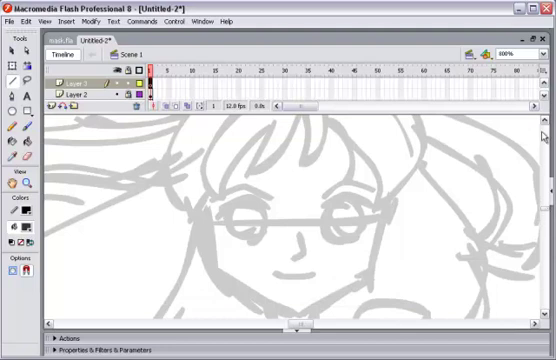
pyautogui.click(546, 120)
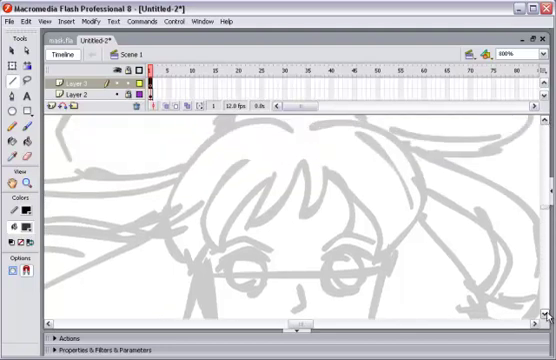
pyautogui.click(546, 318)
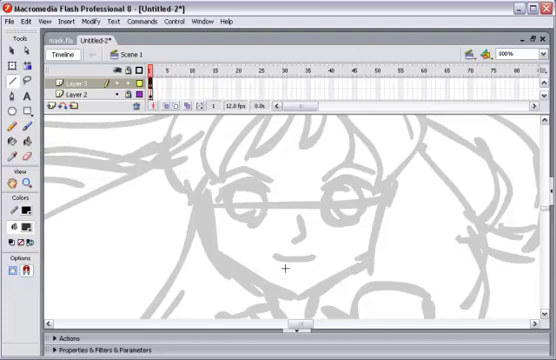
pyautogui.click(27, 127)
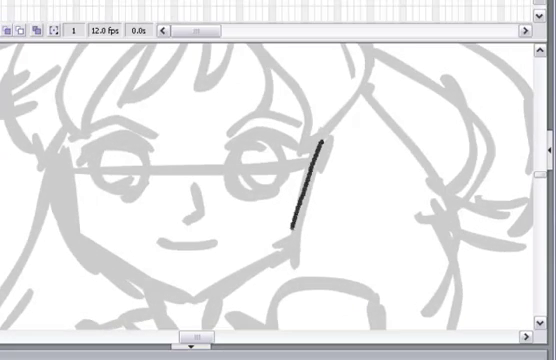
# Step: Ink the right cheek, left cheek and chin outline in black
pyautogui.moveTo(309, 170); pyautogui.dragTo(290, 258)
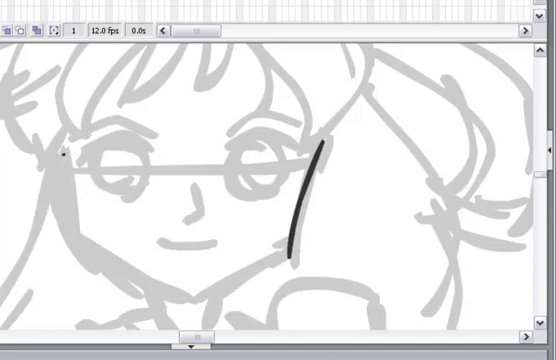
pyautogui.moveTo(60, 148); pyautogui.dragTo(80, 242)
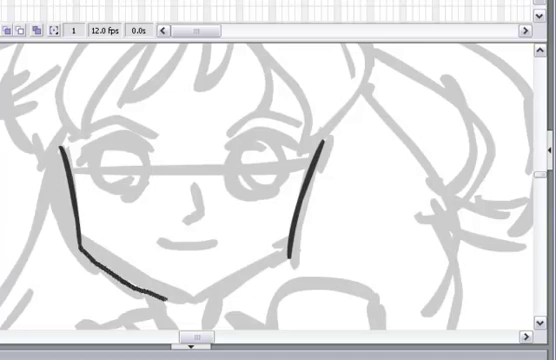
pyautogui.moveTo(85, 251)
pyautogui.mouseDown()
pyautogui.moveTo(197, 305)
pyautogui.moveTo(240, 294)
pyautogui.moveTo(290, 258)
pyautogui.mouseUp()
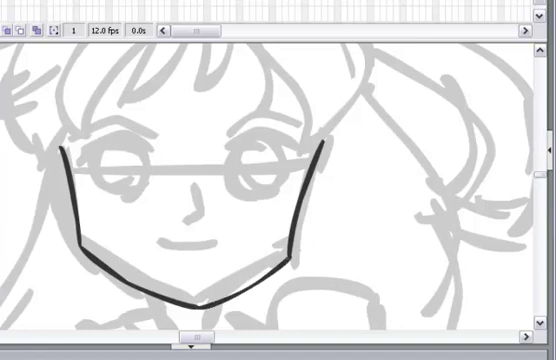
# Step: Ink the fringe strands, pointed hair spikes and outer hair outline
pyautogui.click(545, 57)
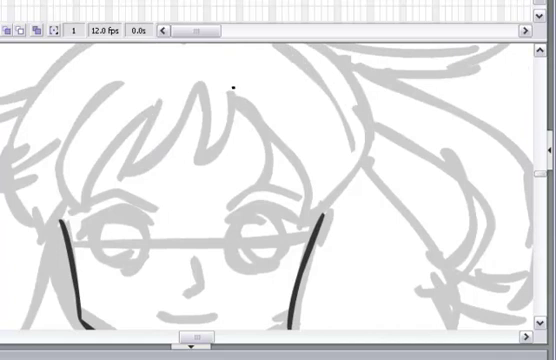
pyautogui.moveTo(233, 88)
pyautogui.mouseDown()
pyautogui.moveTo(242, 120)
pyautogui.moveTo(186, 174)
pyautogui.mouseUp()
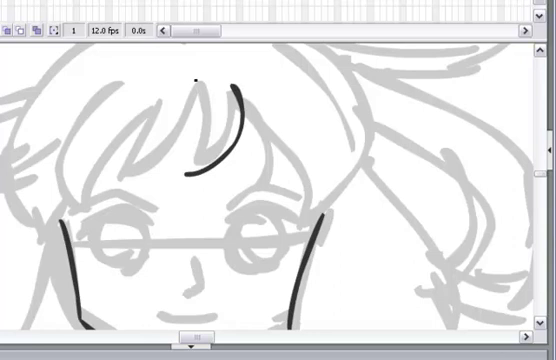
pyautogui.moveTo(197, 77)
pyautogui.mouseDown()
pyautogui.moveTo(198, 120)
pyautogui.moveTo(186, 172)
pyautogui.mouseUp()
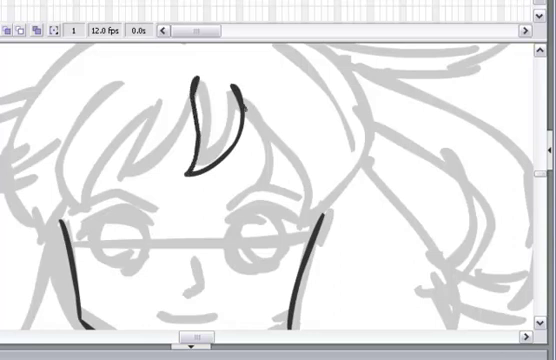
pyautogui.moveTo(234, 88)
pyautogui.mouseDown()
pyautogui.moveTo(258, 189)
pyautogui.moveTo(238, 208)
pyautogui.mouseUp()
pyautogui.moveTo(268, 125); pyautogui.dragTo(393, 234)
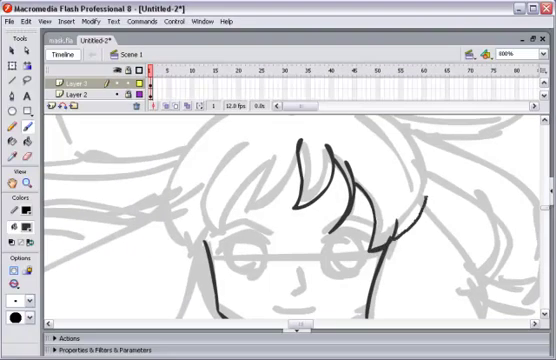
pyautogui.moveTo(410, 148); pyautogui.dragTo(396, 232)
pyautogui.moveTo(275, 153)
pyautogui.mouseDown()
pyautogui.moveTo(249, 206)
pyautogui.moveTo(300, 142)
pyautogui.mouseUp()
pyautogui.moveTo(251, 208); pyautogui.dragTo(224, 236)
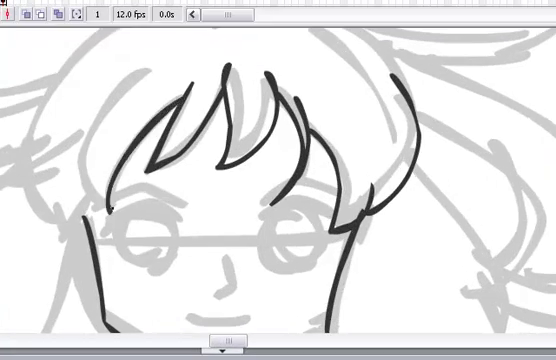
pyautogui.moveTo(157, 60)
pyautogui.mouseDown()
pyautogui.moveTo(136, 70)
pyautogui.moveTo(105, 210)
pyautogui.moveTo(100, 205)
pyautogui.moveTo(60, 248)
pyautogui.mouseUp()
pyautogui.moveTo(56, 198); pyautogui.dragTo(62, 242)
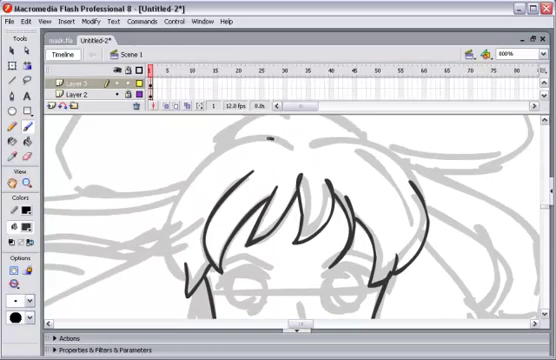
pyautogui.moveTo(272, 138)
pyautogui.mouseDown()
pyautogui.moveTo(175, 245)
pyautogui.moveTo(183, 272)
pyautogui.mouseUp()
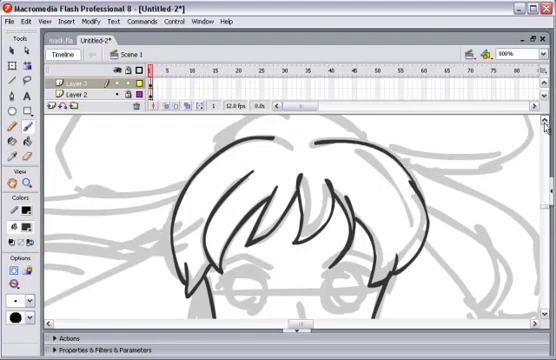
pyautogui.scroll(2, 227, 153)
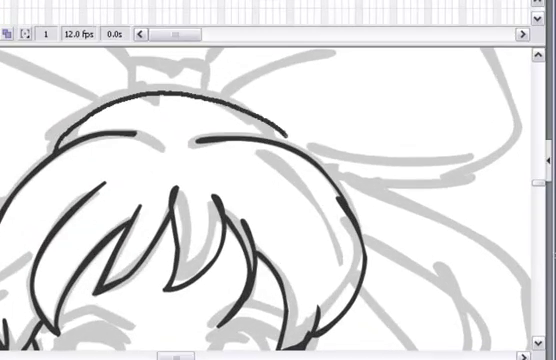
# Step: Ink the bow's central knot, right loop and left loop's upper edge, undoing one bad stroke
pyautogui.click(548, 124)
pyautogui.click(540, 60)
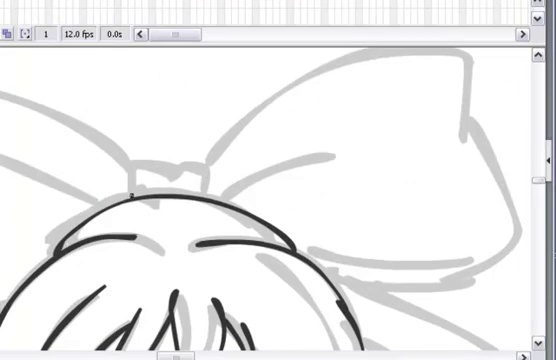
pyautogui.moveTo(131, 195)
pyautogui.mouseDown()
pyautogui.moveTo(189, 162)
pyautogui.moveTo(213, 196)
pyautogui.moveTo(443, 79)
pyautogui.mouseUp()
pyautogui.scroll(1, 525, 66)
pyautogui.hotkey('ctrl', 'z')
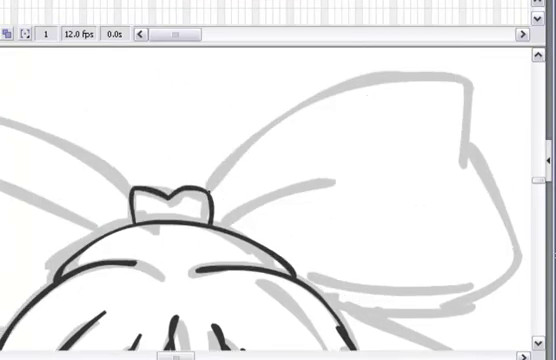
pyautogui.moveTo(208, 192)
pyautogui.mouseDown()
pyautogui.moveTo(395, 77)
pyautogui.moveTo(475, 82)
pyautogui.moveTo(462, 161)
pyautogui.moveTo(503, 230)
pyautogui.moveTo(515, 267)
pyautogui.mouseUp()
pyautogui.moveTo(288, 262)
pyautogui.mouseDown()
pyautogui.moveTo(336, 280)
pyautogui.moveTo(510, 283)
pyautogui.mouseUp()
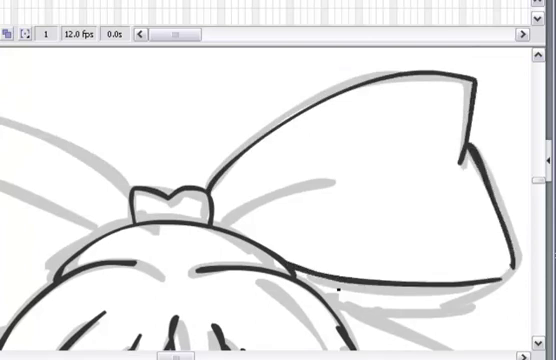
pyautogui.moveTo(320, 292)
pyautogui.mouseDown()
pyautogui.moveTo(490, 305)
pyautogui.moveTo(518, 285)
pyautogui.mouseUp()
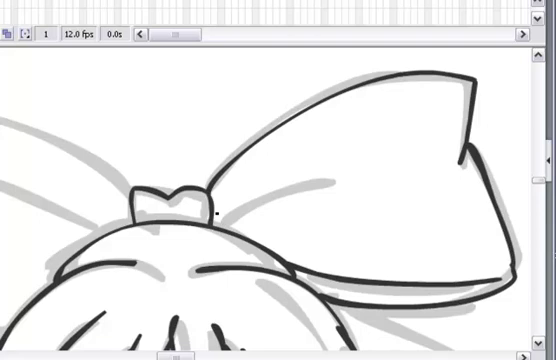
pyautogui.moveTo(215, 213); pyautogui.dragTo(340, 191)
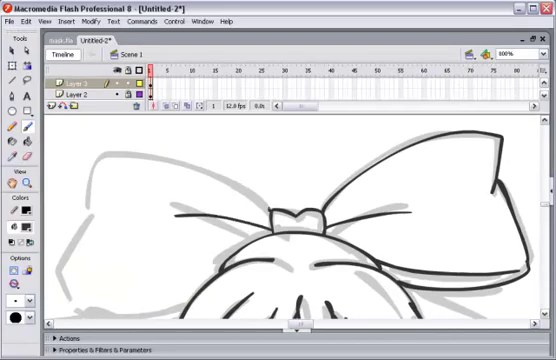
pyautogui.moveTo(80, 162); pyautogui.dragTo(268, 208)
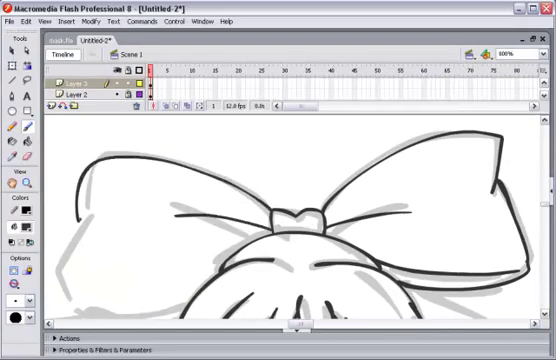
pyautogui.click(549, 318)
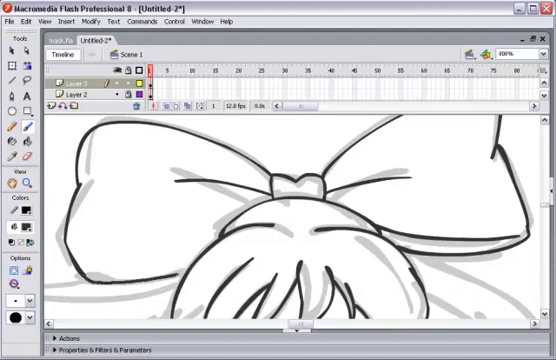
pyautogui.moveTo(548, 192); pyautogui.dragTo(548, 225)
pyautogui.moveTo(308, 325); pyautogui.dragTo(292, 325)
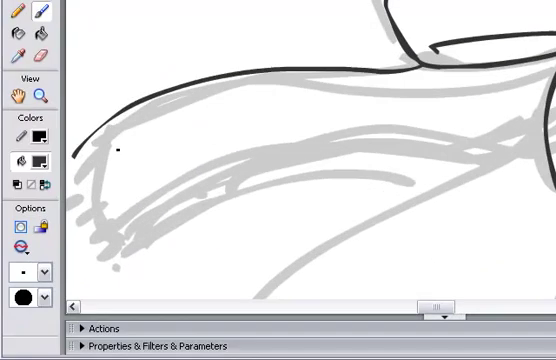
# Step: Ink the left hair tail's tufted tip, two bands and lower edge
pyautogui.moveTo(105, 122); pyautogui.dragTo(128, 240)
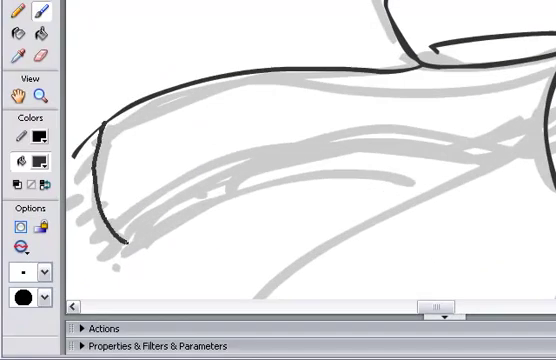
pyautogui.moveTo(99, 165)
pyautogui.mouseDown()
pyautogui.moveTo(72, 182)
pyautogui.moveTo(72, 214)
pyautogui.mouseUp()
pyautogui.moveTo(102, 208)
pyautogui.mouseDown()
pyautogui.moveTo(78, 228)
pyautogui.moveTo(85, 240)
pyautogui.mouseUp()
pyautogui.moveTo(115, 232); pyautogui.dragTo(93, 250)
pyautogui.moveTo(124, 109)
pyautogui.mouseDown()
pyautogui.moveTo(120, 155)
pyautogui.moveTo(149, 233)
pyautogui.mouseUp()
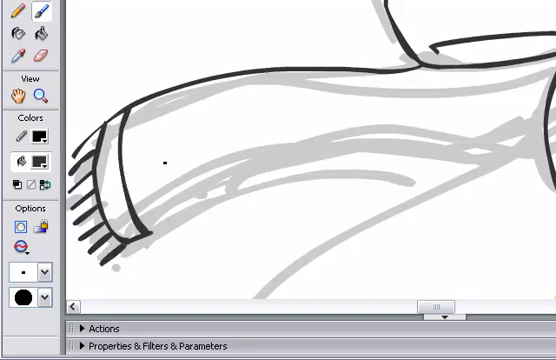
pyautogui.moveTo(148, 100); pyautogui.dragTo(167, 228)
pyautogui.moveTo(211, 201); pyautogui.dragTo(293, 164)
pyautogui.hotkey('ctrl', 'z')
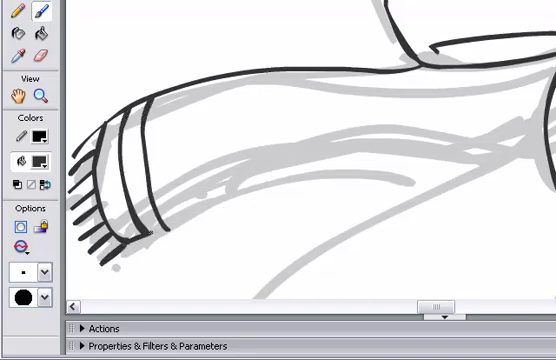
pyautogui.moveTo(163, 228); pyautogui.dragTo(275, 168)
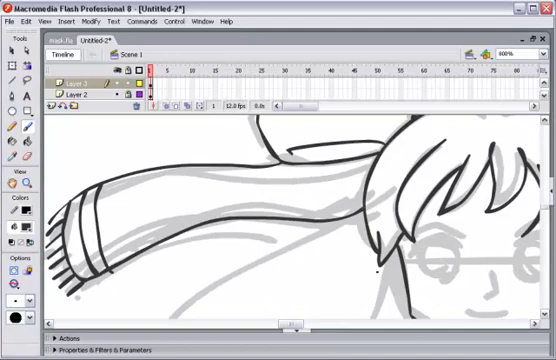
pyautogui.scroll(-3, 290, 220)
pyautogui.scroll(1, 290, 220)
pyautogui.moveTo(310, 132)
pyautogui.mouseDown()
pyautogui.moveTo(242, 161)
pyautogui.moveTo(150, 315)
pyautogui.mouseUp()
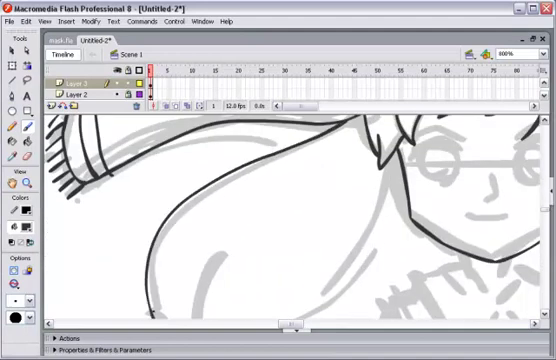
# Step: Ink the lower hair tie and the tail edge down to its tufted end
pyautogui.click(547, 315)
pyautogui.moveTo(395, 135)
pyautogui.mouseDown()
pyautogui.moveTo(338, 265)
pyautogui.moveTo(250, 318)
pyautogui.mouseUp()
pyautogui.scroll(-3, 255, 300)
pyautogui.moveTo(193, 232); pyautogui.dragTo(194, 252)
pyautogui.moveTo(218, 189); pyautogui.dragTo(193, 235)
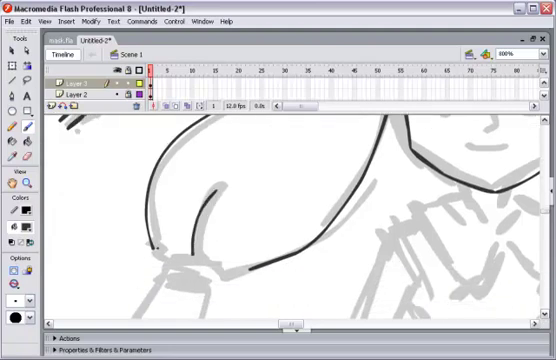
pyautogui.moveTo(170, 262)
pyautogui.mouseDown()
pyautogui.moveTo(158, 273)
pyautogui.moveTo(218, 270)
pyautogui.mouseUp()
pyautogui.moveTo(160, 278)
pyautogui.mouseDown()
pyautogui.moveTo(222, 280)
pyautogui.moveTo(210, 291)
pyautogui.mouseUp()
pyautogui.scroll(-4, 546, 311)
pyautogui.scroll(-2, 533, 295)
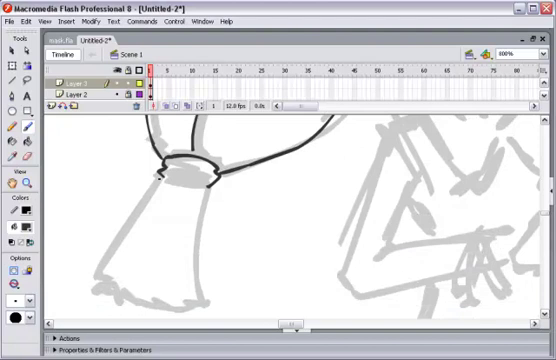
pyautogui.moveTo(160, 175); pyautogui.dragTo(210, 187)
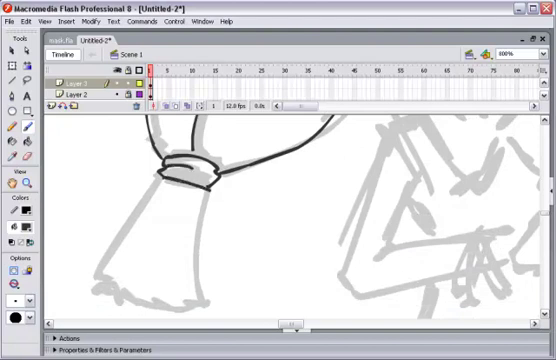
pyautogui.moveTo(163, 187)
pyautogui.mouseDown()
pyautogui.moveTo(74, 295)
pyautogui.moveTo(155, 303)
pyautogui.mouseUp()
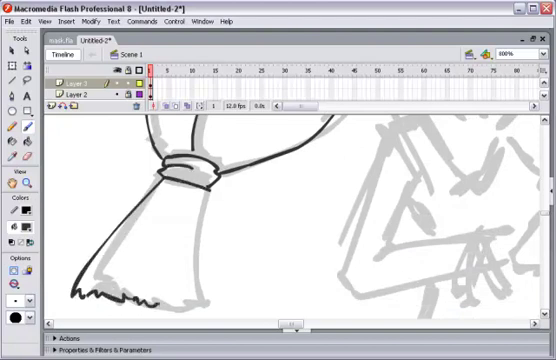
pyautogui.moveTo(182, 232); pyautogui.dragTo(198, 303)
pyautogui.moveTo(296, 327); pyautogui.dragTo(312, 327)
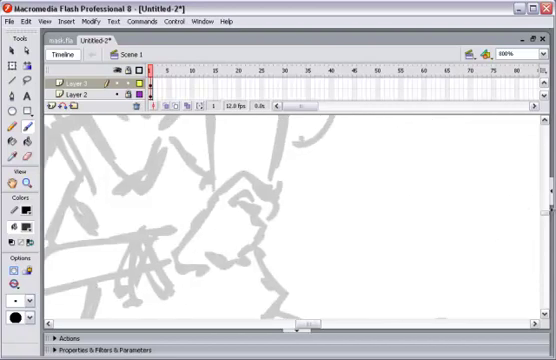
pyautogui.scroll(5, 487, 201)
# Step: Ink the right hair curl's outer and inner lines, redrawing the outline after undos
pyautogui.moveTo(280, 122); pyautogui.dragTo(375, 260)
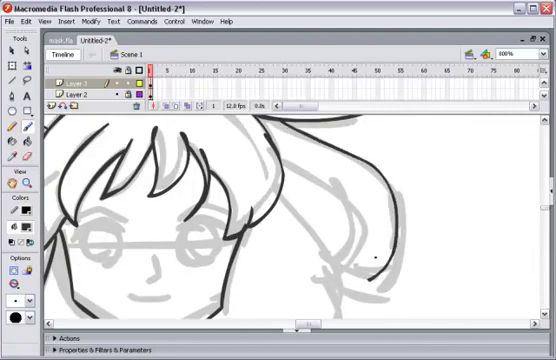
pyautogui.hotkey('ctrl', 'z')
pyautogui.moveTo(280, 122)
pyautogui.mouseDown()
pyautogui.moveTo(338, 148)
pyautogui.moveTo(372, 298)
pyautogui.mouseUp()
pyautogui.hotkey('ctrl', 'z')
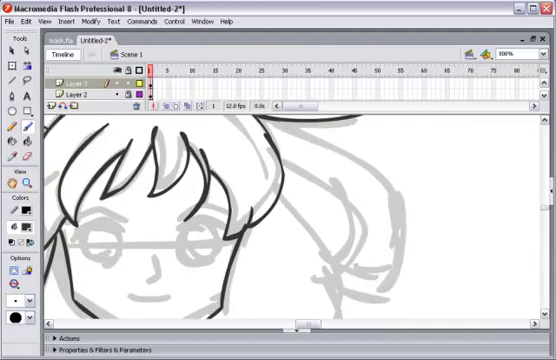
pyautogui.moveTo(280, 122); pyautogui.dragTo(392, 292)
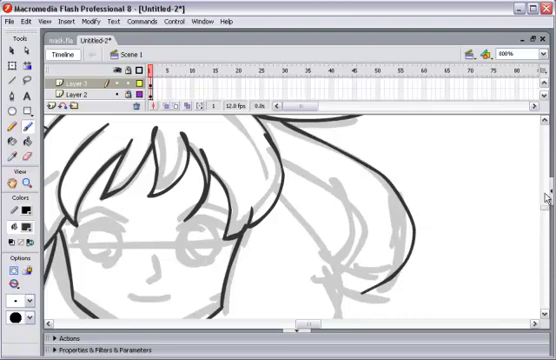
pyautogui.moveTo(298, 174)
pyautogui.mouseDown()
pyautogui.moveTo(358, 236)
pyautogui.moveTo(372, 279)
pyautogui.mouseUp()
pyautogui.moveTo(228, 246); pyautogui.dragTo(265, 259)
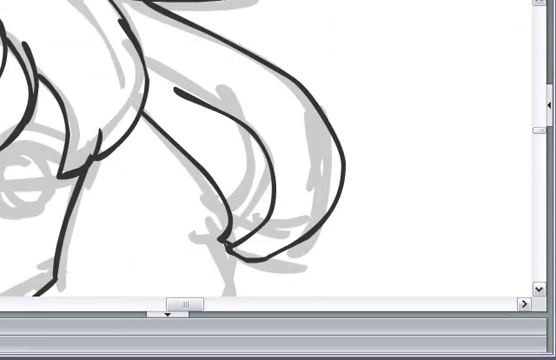
pyautogui.scroll(-10, 270, 150)
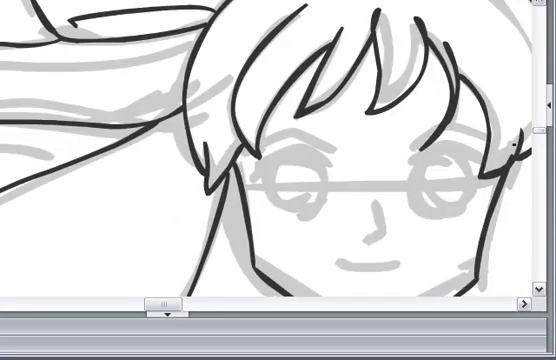
pyautogui.scroll(3, 201, 283)
pyautogui.moveTo(305, 118); pyautogui.dragTo(315, 130)
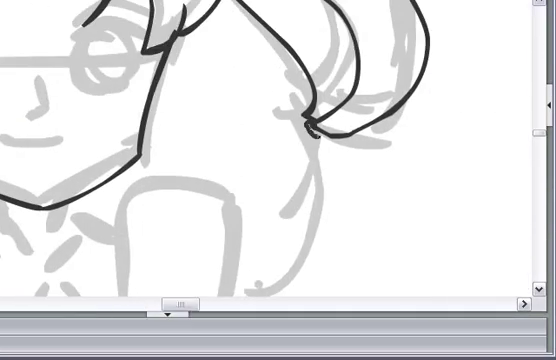
pyautogui.moveTo(280, 120); pyautogui.dragTo(318, 128)
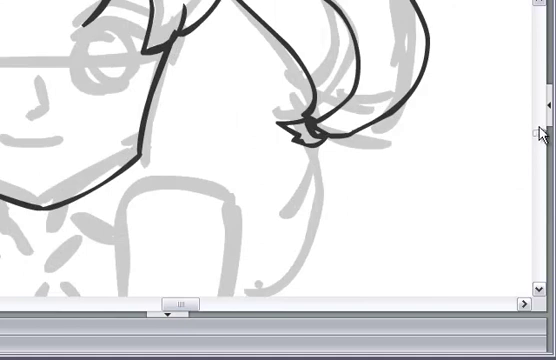
pyautogui.scroll(-1, 540, 135)
pyautogui.scroll(-1, 536, 143)
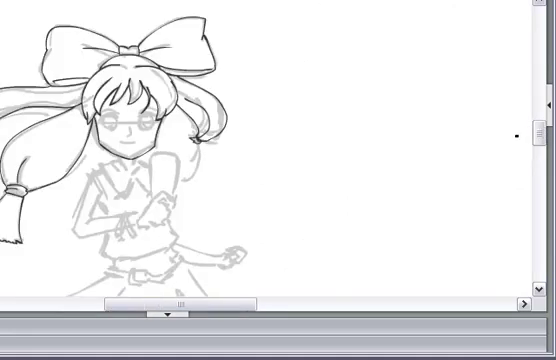
pyautogui.scroll(2, 515, 140)
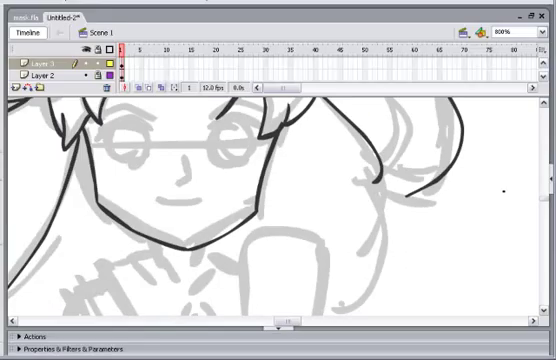
# Step: Finish the right curl's lower and outer edges and outline the torso rectangle
pyautogui.moveTo(390, 177); pyautogui.dragTo(450, 190)
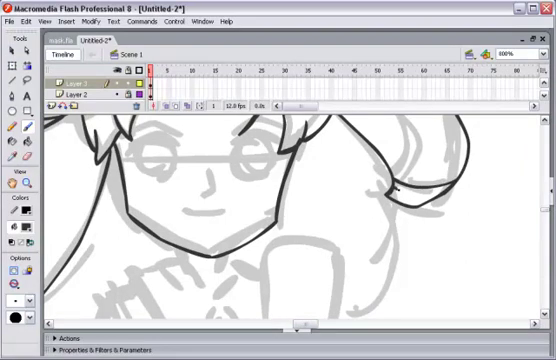
pyautogui.moveTo(409, 121); pyautogui.dragTo(417, 186)
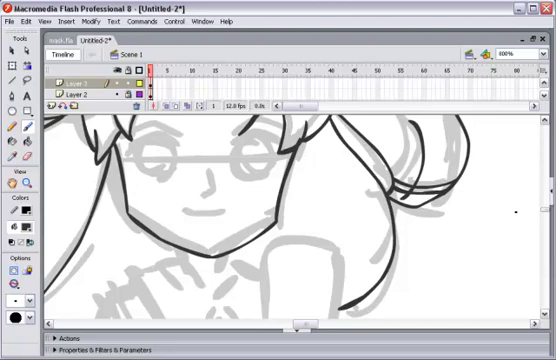
pyautogui.scroll(-5, 546, 213)
pyautogui.scroll(2, 535, 135)
pyautogui.moveTo(137, 263)
pyautogui.mouseDown()
pyautogui.moveTo(242, 112)
pyautogui.moveTo(222, 255)
pyautogui.mouseUp()
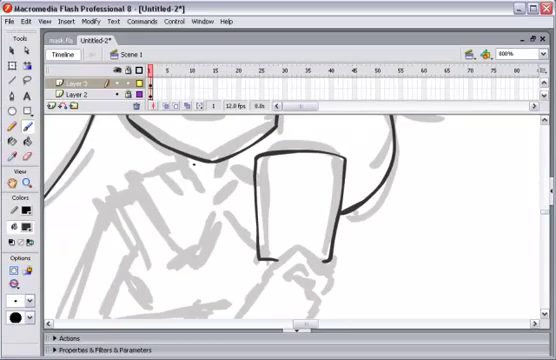
# Step: Ink the V-shaped collar, its outer edge and the bold double right arm
pyautogui.moveTo(221, 160); pyautogui.dragTo(219, 188)
pyautogui.moveTo(182, 160)
pyautogui.mouseDown()
pyautogui.moveTo(137, 177)
pyautogui.moveTo(192, 262)
pyautogui.moveTo(224, 222)
pyautogui.mouseUp()
pyautogui.moveTo(52, 88)
pyautogui.mouseDown()
pyautogui.moveTo(118, 186)
pyautogui.moveTo(184, 148)
pyautogui.moveTo(182, 172)
pyautogui.moveTo(190, 158)
pyautogui.moveTo(238, 198)
pyautogui.mouseUp()
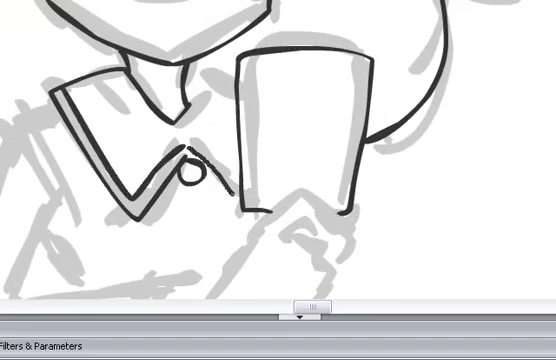
pyautogui.moveTo(188, 152); pyautogui.dragTo(240, 205)
pyautogui.moveTo(240, 178); pyautogui.dragTo(242, 204)
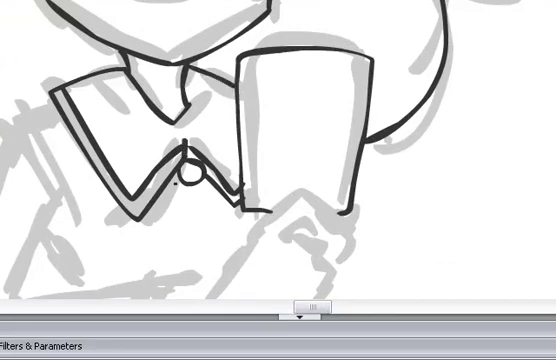
pyautogui.moveTo(314, 307); pyautogui.dragTo(303, 307)
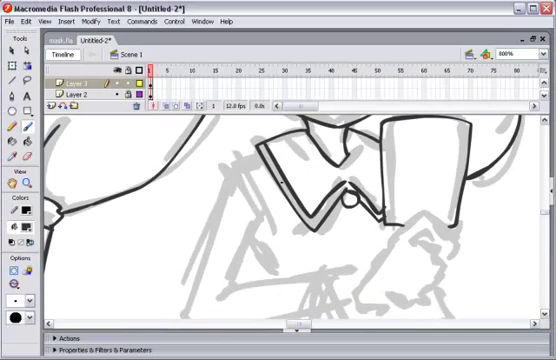
# Step: Ink the upper arm, forearm edges and the elbow hooking back
pyautogui.moveTo(236, 157); pyautogui.dragTo(276, 243)
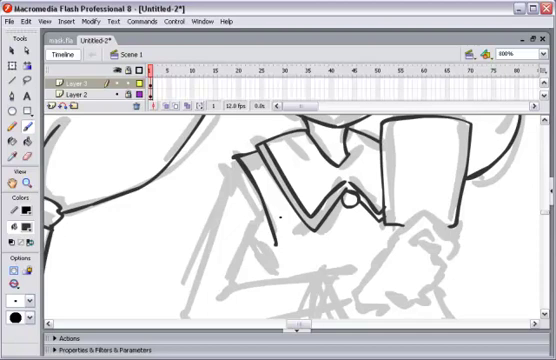
pyautogui.moveTo(238, 163); pyautogui.dragTo(220, 218)
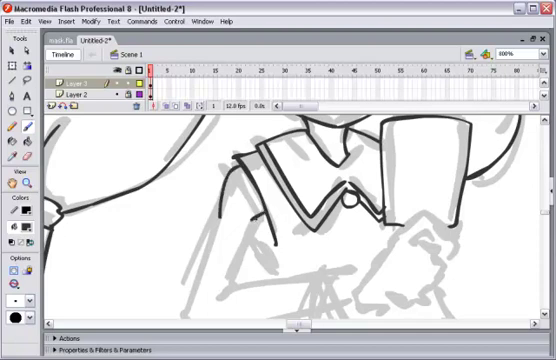
pyautogui.scroll(-2, 247, 186)
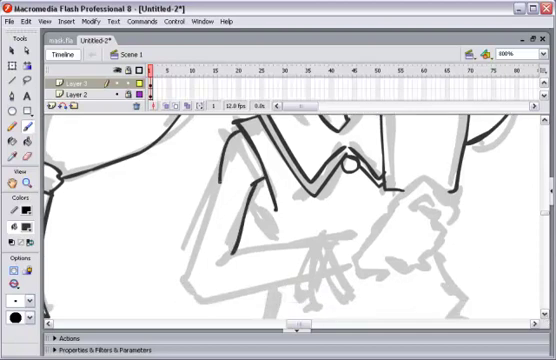
pyautogui.moveTo(245, 190)
pyautogui.mouseDown()
pyautogui.moveTo(222, 258)
pyautogui.moveTo(323, 236)
pyautogui.mouseUp()
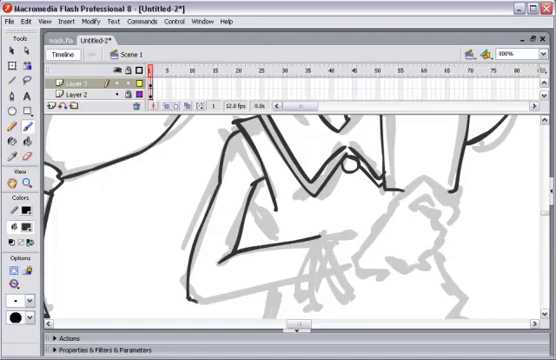
pyautogui.moveTo(244, 292); pyautogui.dragTo(326, 238)
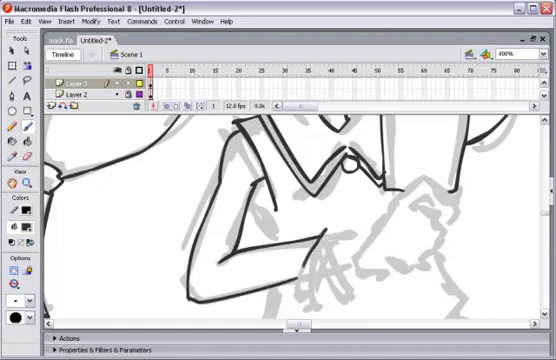
pyautogui.moveTo(328, 233); pyautogui.dragTo(326, 284)
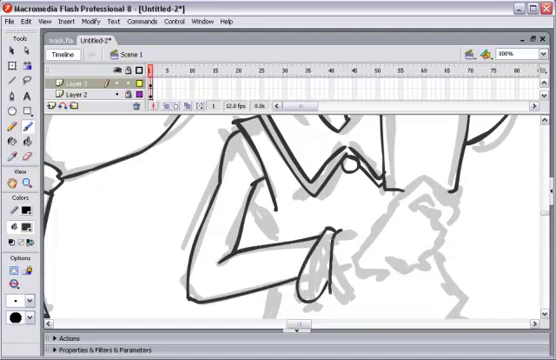
# Step: Ink the looped bracelets on the forearm and the top and fingers of the hand
pyautogui.moveTo(331, 235)
pyautogui.mouseDown()
pyautogui.moveTo(332, 303)
pyautogui.moveTo(342, 302)
pyautogui.mouseUp()
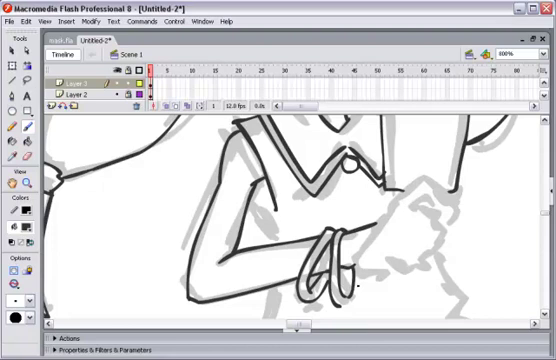
pyautogui.moveTo(352, 266); pyautogui.dragTo(349, 299)
pyautogui.moveTo(356, 272); pyautogui.dragTo(360, 303)
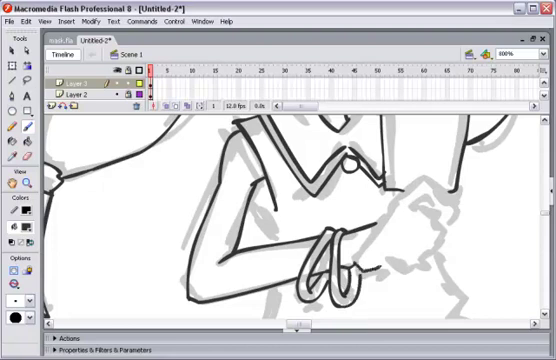
pyautogui.moveTo(353, 273)
pyautogui.mouseDown()
pyautogui.moveTo(373, 262)
pyautogui.moveTo(419, 264)
pyautogui.mouseUp()
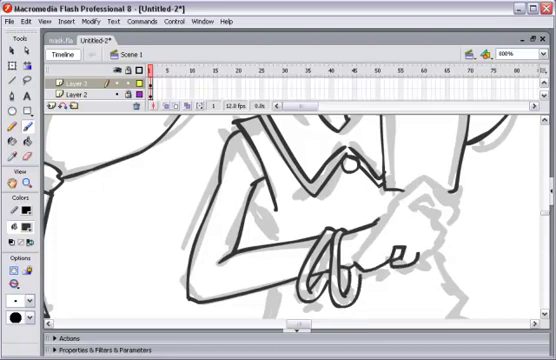
pyautogui.moveTo(404, 192)
pyautogui.mouseDown()
pyautogui.moveTo(440, 180)
pyautogui.moveTo(452, 215)
pyautogui.moveTo(420, 215)
pyautogui.mouseUp()
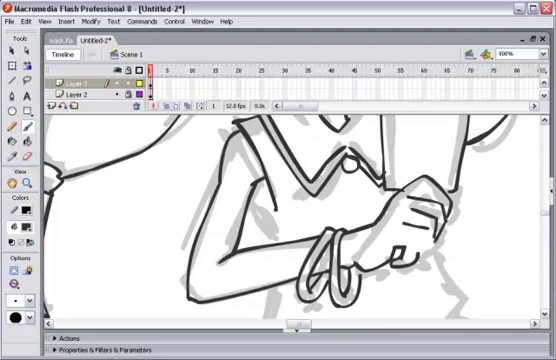
# Step: Add finger details and the hand's right edge, then ink the sleeve and shirt bottom edge
pyautogui.press('e')
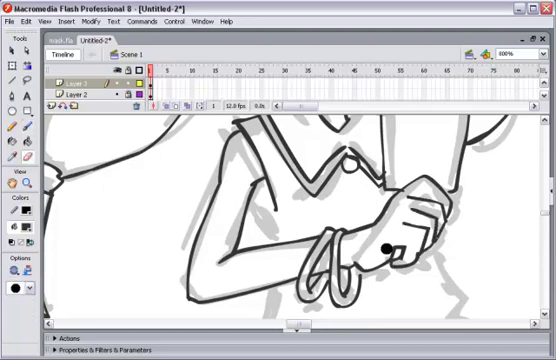
pyautogui.click(27, 127)
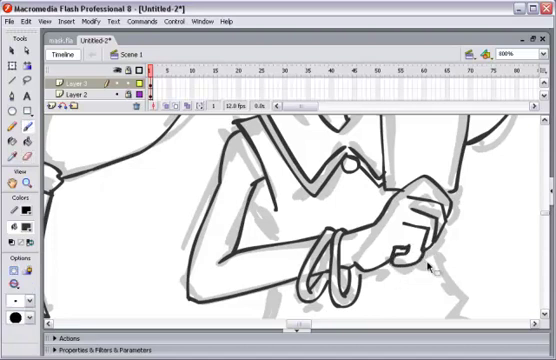
pyautogui.moveTo(396, 252)
pyautogui.mouseDown()
pyautogui.moveTo(410, 244)
pyautogui.moveTo(422, 269)
pyautogui.mouseUp()
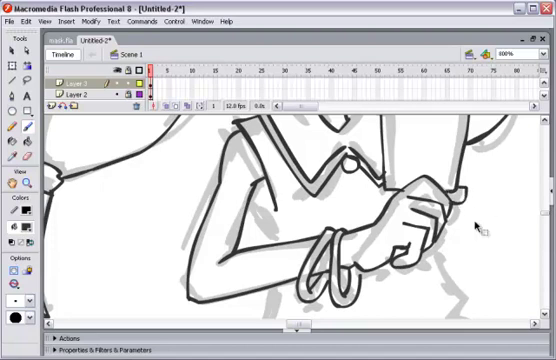
pyautogui.moveTo(455, 205); pyautogui.dragTo(467, 186)
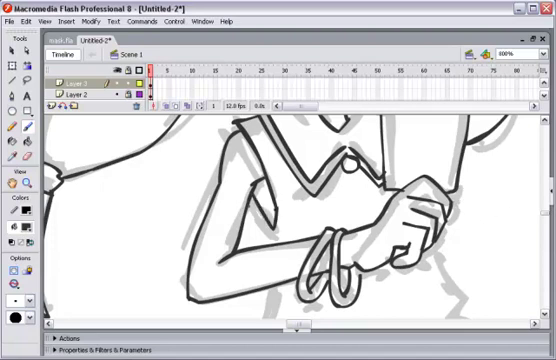
pyautogui.moveTo(276, 230); pyautogui.dragTo(267, 192)
pyautogui.moveTo(548, 212); pyautogui.dragTo(548, 218)
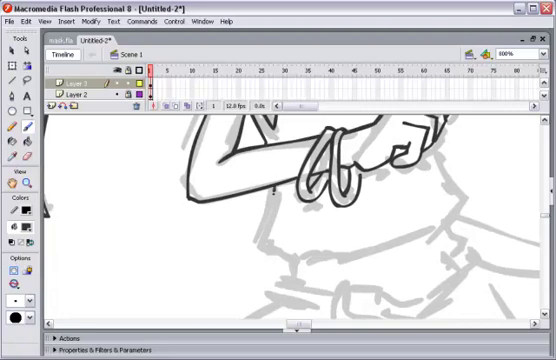
pyautogui.moveTo(274, 192)
pyautogui.mouseDown()
pyautogui.moveTo(262, 250)
pyautogui.moveTo(313, 258)
pyautogui.moveTo(462, 198)
pyautogui.mouseUp()
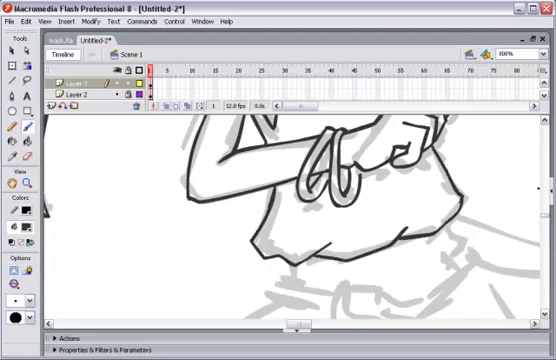
pyautogui.scroll(4, 546, 213)
pyautogui.scroll(-1, 546, 215)
pyautogui.scroll(-4, 543, 222)
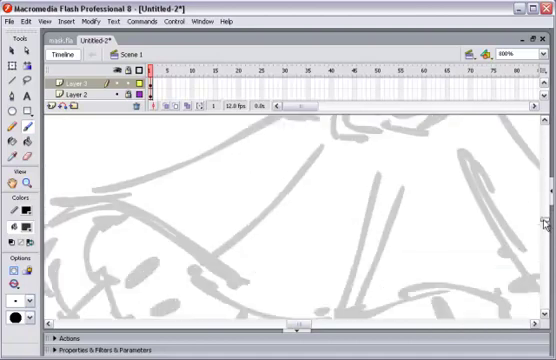
# Step: Ink the belt strap and rectangular buckle, then the skirt's top and left edges
pyautogui.moveTo(271, 179); pyautogui.dragTo(332, 203)
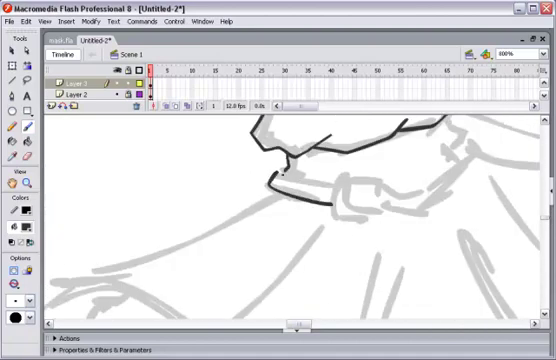
pyautogui.moveTo(347, 176)
pyautogui.mouseDown()
pyautogui.moveTo(360, 214)
pyautogui.moveTo(379, 182)
pyautogui.moveTo(372, 213)
pyautogui.mouseUp()
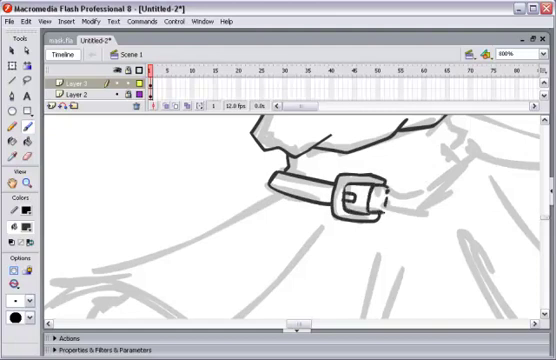
pyautogui.moveTo(392, 190); pyautogui.dragTo(480, 148)
pyautogui.moveTo(390, 211); pyautogui.dragTo(489, 158)
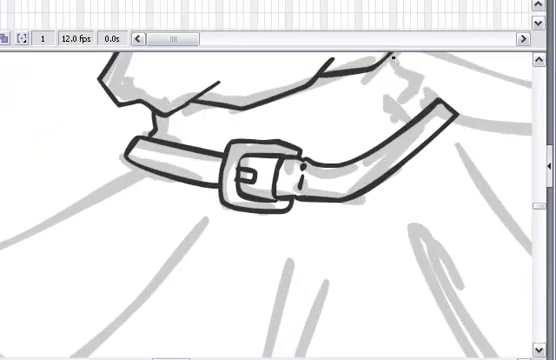
pyautogui.moveTo(542, 170); pyautogui.dragTo(541, 215)
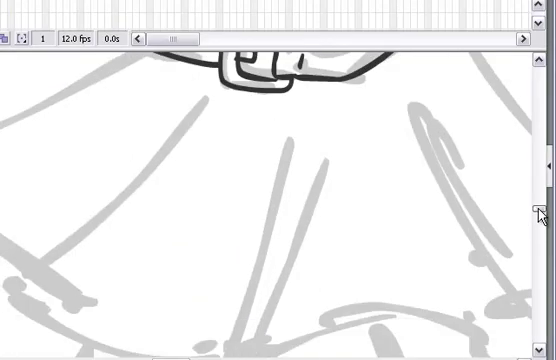
pyautogui.scroll(3, 300, 329)
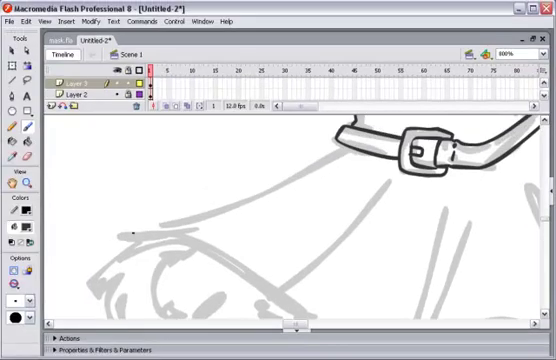
pyautogui.moveTo(122, 234); pyautogui.dragTo(340, 145)
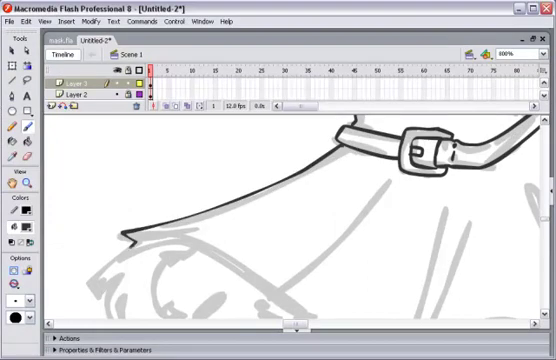
pyautogui.moveTo(130, 240); pyautogui.dragTo(99, 296)
pyautogui.scroll(-3, 485, 211)
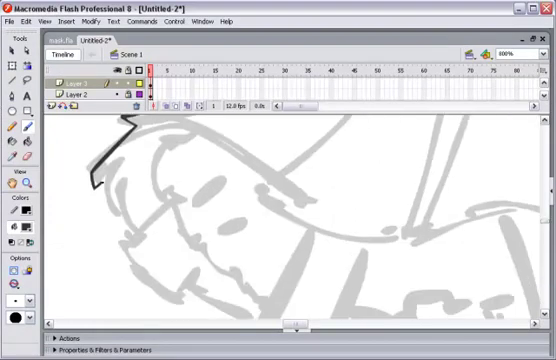
# Step: Zoom to 800% and ink the skirt folds and long lower hem, undoing one short stroke
pyautogui.moveTo(95, 188)
pyautogui.mouseDown()
pyautogui.moveTo(115, 240)
pyautogui.moveTo(182, 298)
pyautogui.mouseUp()
pyautogui.hotkey('ctrl', '-')
pyautogui.hotkey('ctrl', '-')
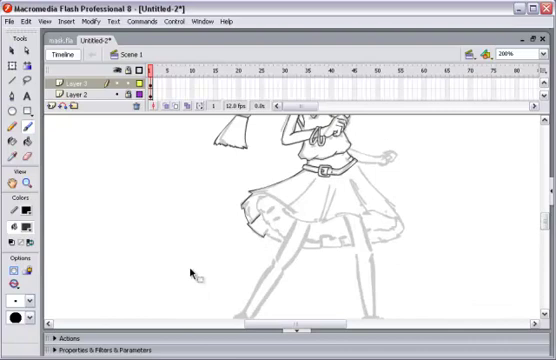
pyautogui.scroll(3, 519, 213)
pyautogui.scroll(-2, 519, 213)
pyautogui.hotkey('ctrl', '=')
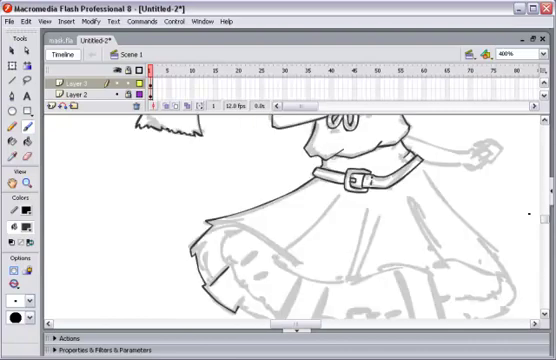
pyautogui.hotkey('ctrl', '=')
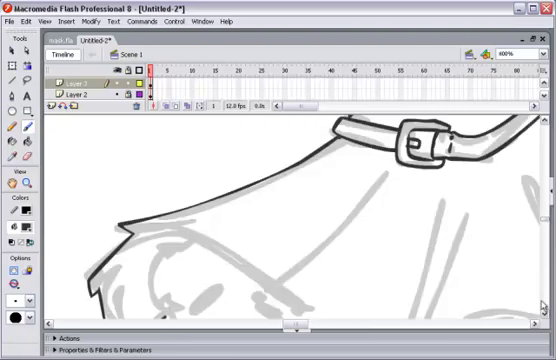
pyautogui.scroll(-3, 506, 280)
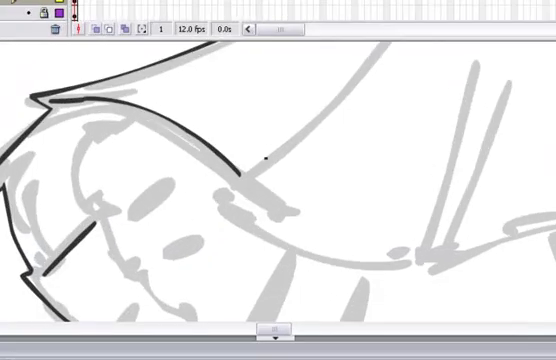
pyautogui.moveTo(238, 178); pyautogui.dragTo(387, 47)
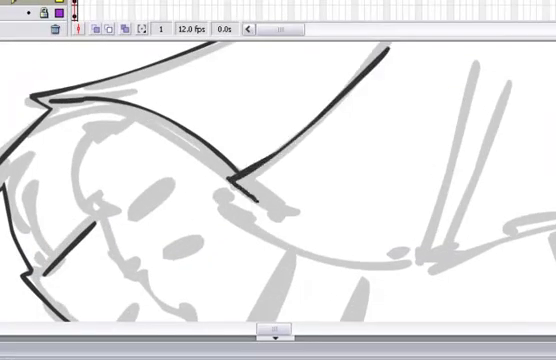
pyautogui.moveTo(230, 180); pyautogui.dragTo(365, 240)
pyautogui.hotkey('ctrl', 'z')
pyautogui.moveTo(231, 180)
pyautogui.mouseDown()
pyautogui.moveTo(382, 248)
pyautogui.moveTo(428, 248)
pyautogui.mouseUp()
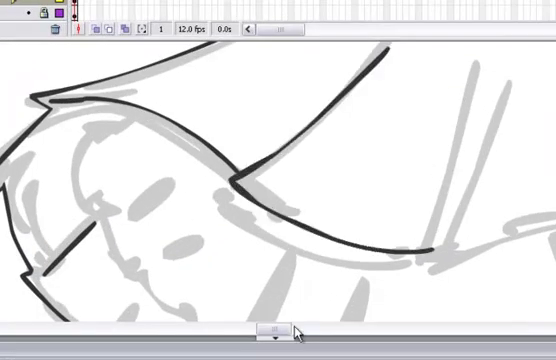
pyautogui.moveTo(293, 329); pyautogui.dragTo(303, 329)
pyautogui.moveTo(217, 243)
pyautogui.mouseDown()
pyautogui.moveTo(279, 217)
pyautogui.moveTo(480, 222)
pyautogui.mouseUp()
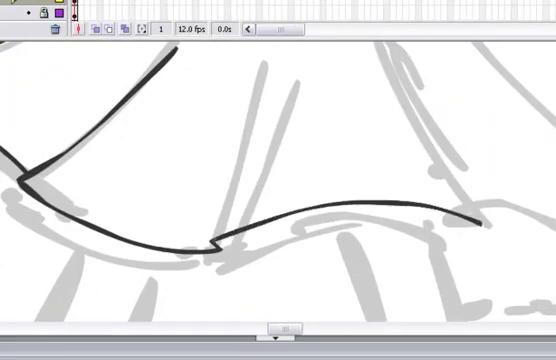
pyautogui.moveTo(212, 243); pyautogui.dragTo(257, 60)
pyautogui.moveTo(386, 53); pyautogui.dragTo(490, 222)
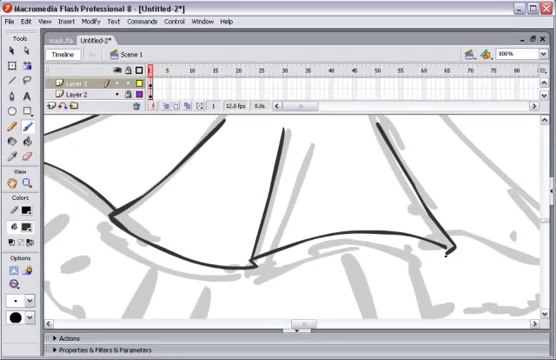
pyautogui.moveTo(447, 248); pyautogui.dragTo(503, 256)
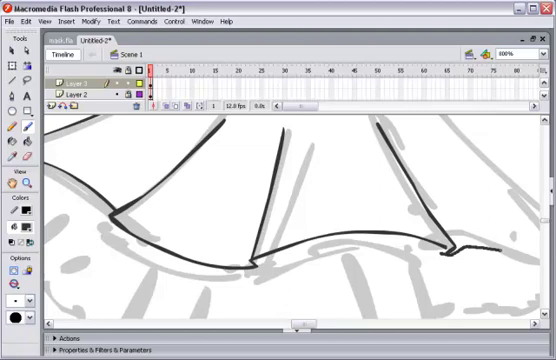
pyautogui.moveTo(302, 325); pyautogui.dragTo(313, 325)
# Step: Ink the wavy, bumpy petticoat frill along the underskirt
pyautogui.click(546, 121)
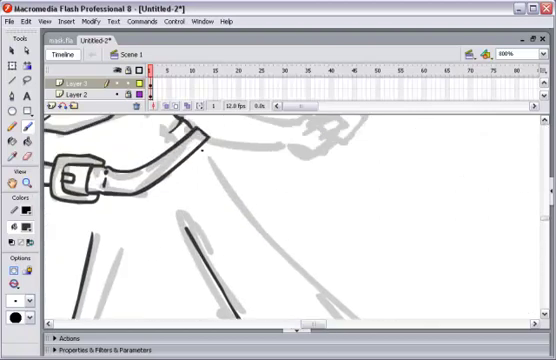
pyautogui.scroll(-5, 544, 221)
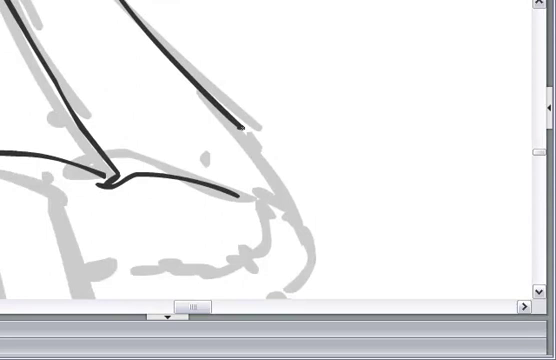
pyautogui.moveTo(248, 130); pyautogui.dragTo(310, 273)
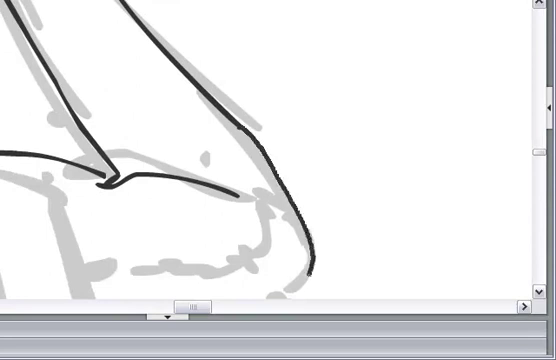
pyautogui.moveTo(124, 174); pyautogui.dragTo(298, 232)
pyautogui.scroll(-8, 541, 163)
pyautogui.scroll(2, 541, 163)
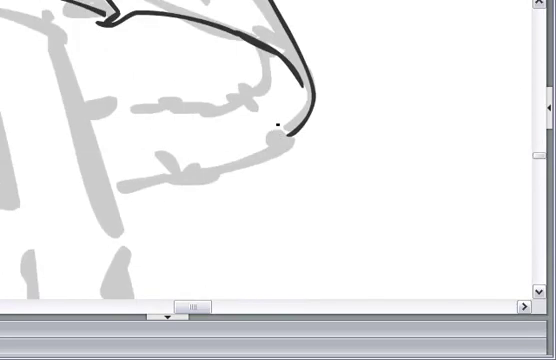
pyautogui.moveTo(278, 120); pyautogui.dragTo(293, 137)
pyautogui.moveTo(165, 150); pyautogui.dragTo(169, 176)
pyautogui.moveTo(107, 184)
pyautogui.mouseDown()
pyautogui.moveTo(166, 176)
pyautogui.moveTo(285, 143)
pyautogui.mouseUp()
pyautogui.moveTo(197, 312); pyautogui.dragTo(190, 312)
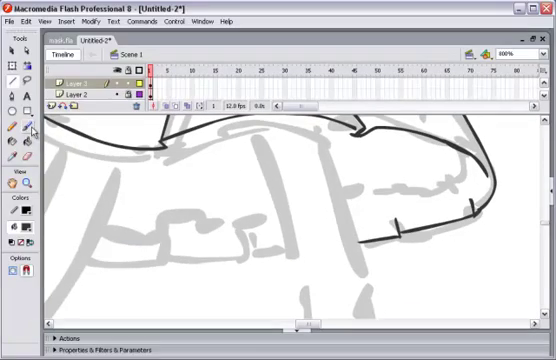
pyautogui.click(27, 127)
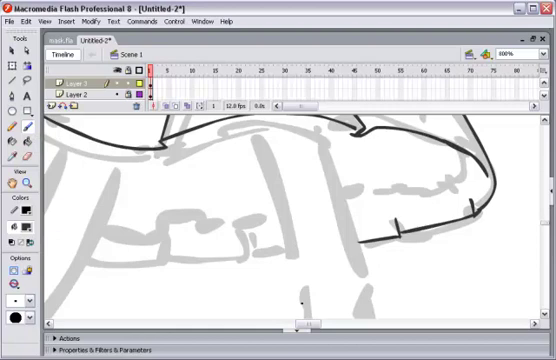
pyautogui.moveTo(313, 325); pyautogui.dragTo(307, 327)
pyautogui.moveTo(213, 258); pyautogui.dragTo(415, 255)
pyautogui.moveTo(300, 325); pyautogui.dragTo(294, 325)
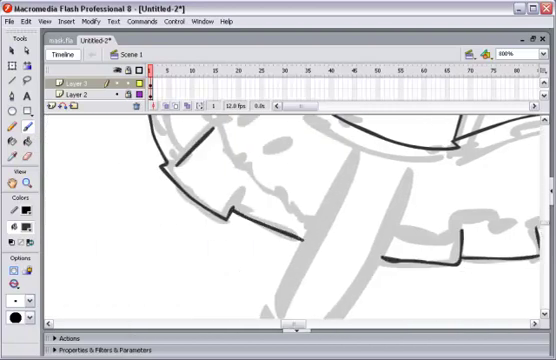
pyautogui.moveTo(547, 225); pyautogui.dragTo(548, 200)
pyautogui.moveTo(205, 160)
pyautogui.mouseDown()
pyautogui.moveTo(236, 236)
pyautogui.moveTo(273, 288)
pyautogui.moveTo(292, 304)
pyautogui.mouseUp()
pyautogui.scroll(-3, 300, 220)
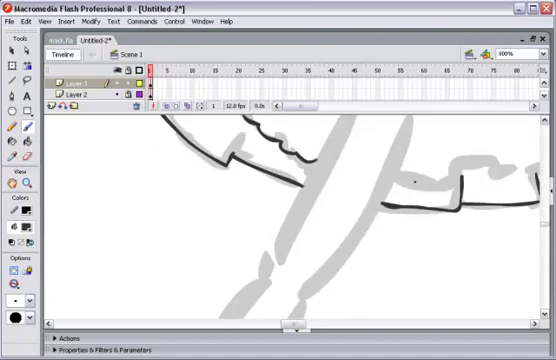
pyautogui.moveTo(385, 185); pyautogui.dragTo(540, 178)
pyautogui.moveTo(298, 325); pyautogui.dragTo(330, 325)
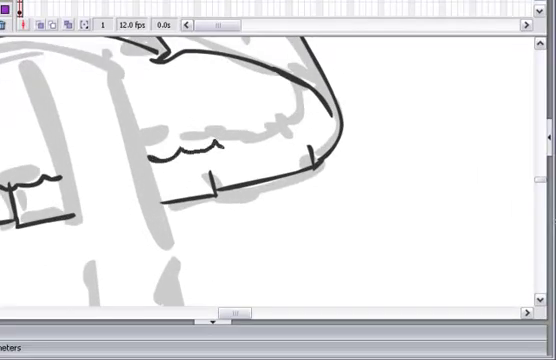
pyautogui.moveTo(220, 145); pyautogui.dragTo(304, 122)
# Step: Ink the arm's upper and lower edges and the hand with its fingers
pyautogui.hotkey('ctrl', '-')
pyautogui.hotkey('ctrl', '-')
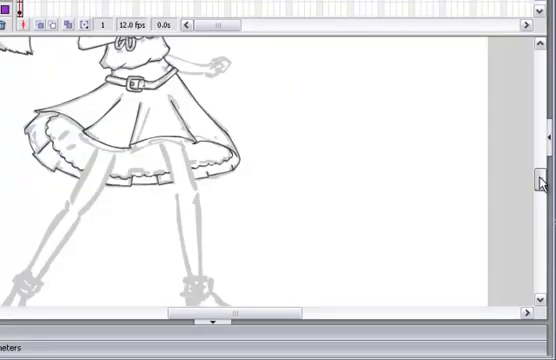
pyautogui.scroll(-2, 541, 181)
pyautogui.hotkey('ctrl', '+')
pyautogui.hotkey('ctrl', '+')
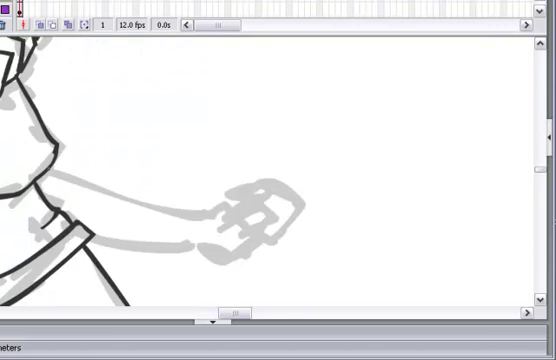
pyautogui.moveTo(45, 168); pyautogui.dragTo(201, 205)
pyautogui.moveTo(62, 215)
pyautogui.mouseDown()
pyautogui.moveTo(202, 238)
pyautogui.moveTo(268, 226)
pyautogui.moveTo(250, 208)
pyautogui.moveTo(254, 215)
pyautogui.mouseUp()
pyautogui.moveTo(201, 205)
pyautogui.mouseDown()
pyautogui.moveTo(285, 188)
pyautogui.moveTo(265, 242)
pyautogui.mouseUp()
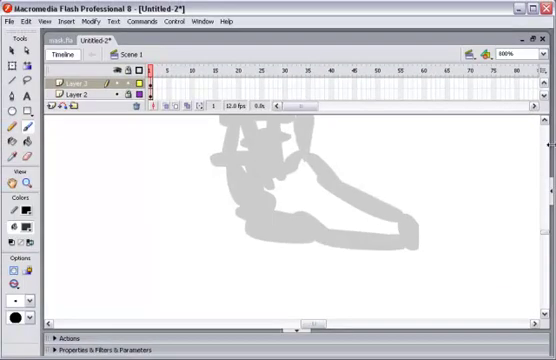
# Step: Outline the shoe's cuff, top, heel and sole in black
pyautogui.moveTo(222, 130)
pyautogui.mouseDown()
pyautogui.moveTo(267, 177)
pyautogui.moveTo(242, 124)
pyautogui.moveTo(226, 129)
pyautogui.mouseUp()
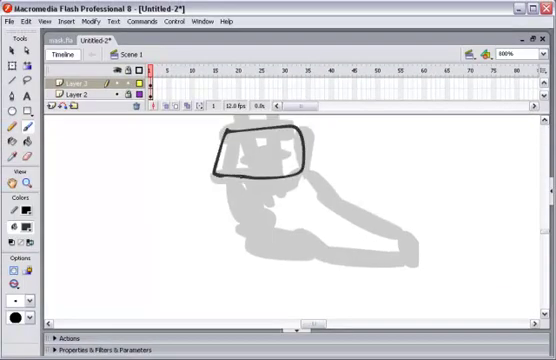
pyautogui.moveTo(275, 197)
pyautogui.mouseDown()
pyautogui.moveTo(296, 181)
pyautogui.moveTo(400, 222)
pyautogui.moveTo(407, 250)
pyautogui.moveTo(230, 218)
pyautogui.mouseUp()
pyautogui.moveTo(231, 190)
pyautogui.mouseDown()
pyautogui.moveTo(250, 250)
pyautogui.moveTo(285, 254)
pyautogui.moveTo(320, 248)
pyautogui.mouseUp()
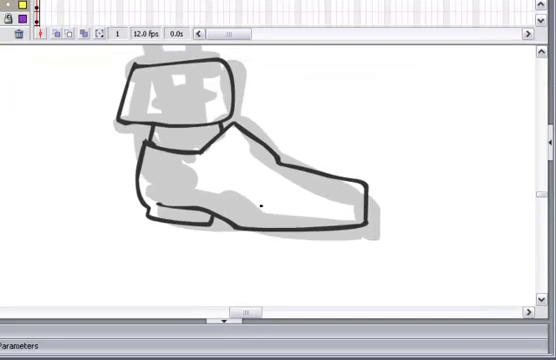
# Step: Ink the leg's curved cuff, its rim and both sides of the leg
pyautogui.moveTo(245, 312); pyautogui.dragTo(217, 315)
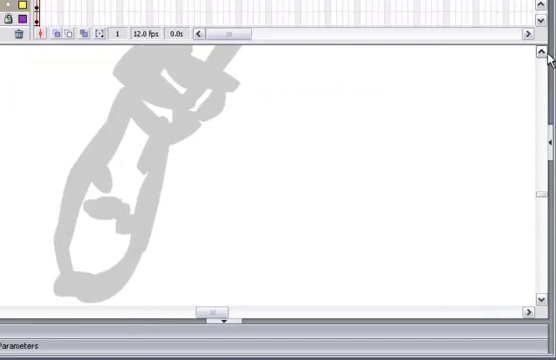
pyautogui.moveTo(163, 51)
pyautogui.mouseDown()
pyautogui.moveTo(228, 102)
pyautogui.moveTo(130, 54)
pyautogui.moveTo(233, 108)
pyautogui.moveTo(232, 96)
pyautogui.mouseUp()
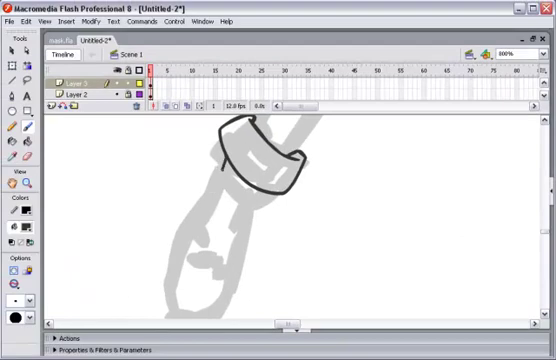
pyautogui.moveTo(220, 172); pyautogui.dragTo(208, 192)
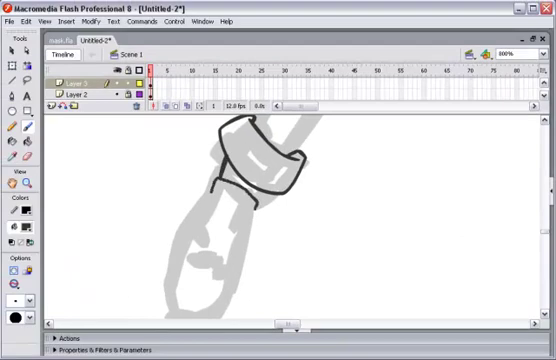
pyautogui.moveTo(247, 190); pyautogui.dragTo(238, 222)
pyautogui.moveTo(212, 185)
pyautogui.mouseDown()
pyautogui.moveTo(183, 235)
pyautogui.moveTo(168, 305)
pyautogui.mouseUp()
pyautogui.moveTo(250, 220); pyautogui.dragTo(235, 290)
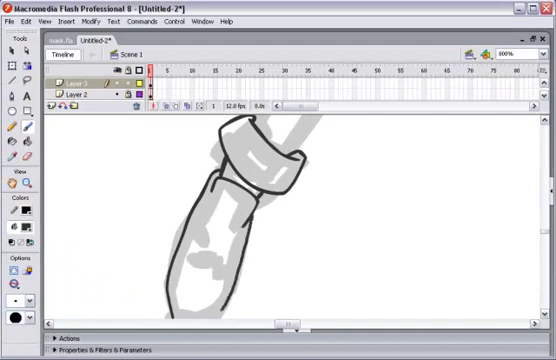
pyautogui.scroll(-5, 546, 124)
pyautogui.scroll(3, 546, 124)
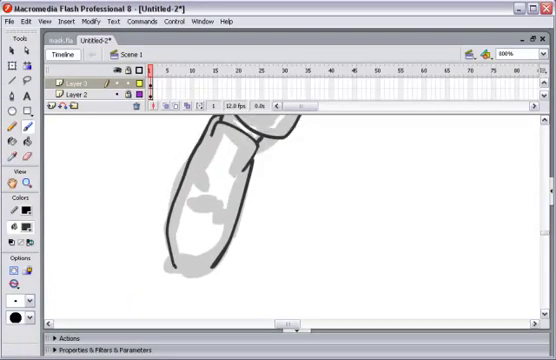
# Step: Add short detail strokes across the bottom of the leg, undoing unwanted marks
pyautogui.moveTo(182, 246); pyautogui.dragTo(220, 248)
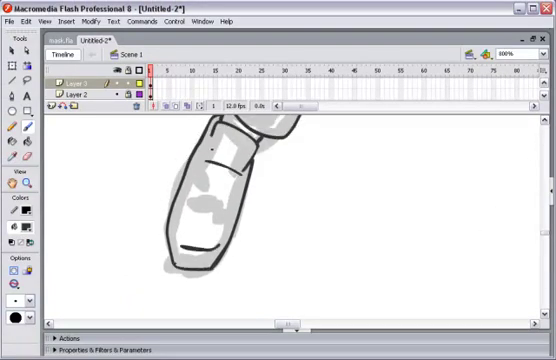
pyautogui.click(546, 121)
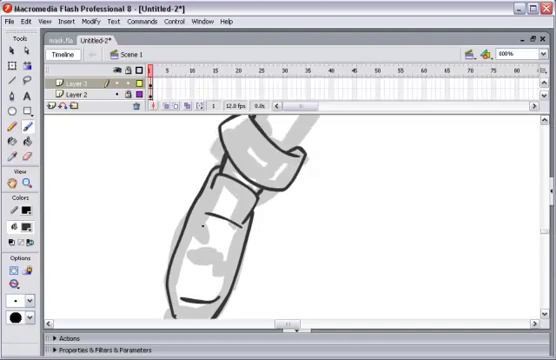
pyautogui.moveTo(192, 250); pyautogui.dragTo(238, 243)
pyautogui.moveTo(203, 225); pyautogui.dragTo(220, 222)
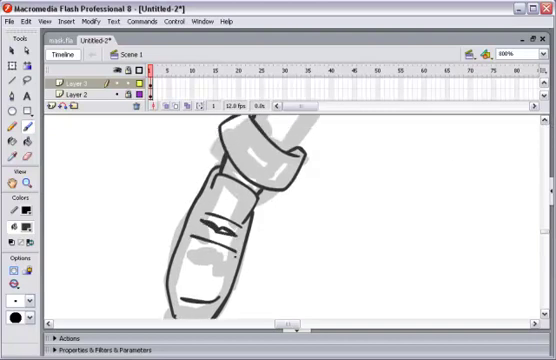
pyautogui.hotkey('ctrl', 'z')
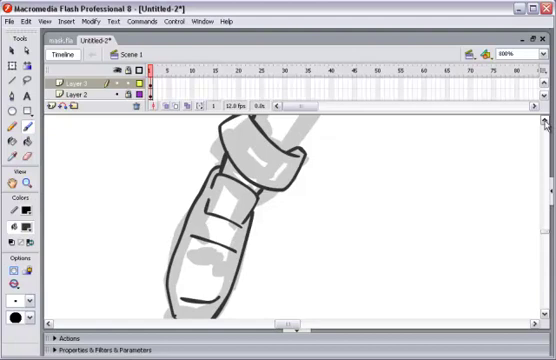
pyautogui.click(545, 121)
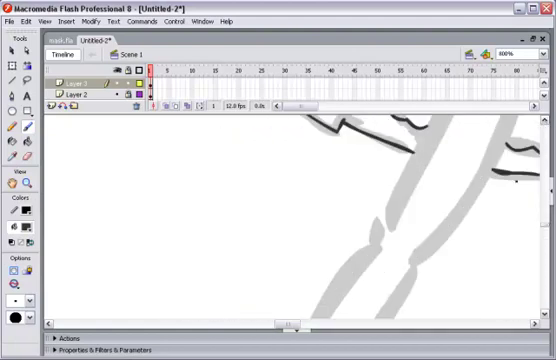
pyautogui.moveTo(287, 325); pyautogui.dragTo(299, 327)
# Step: Try a diagonal brush stroke along the leg, then undo it
pyautogui.click(545, 121)
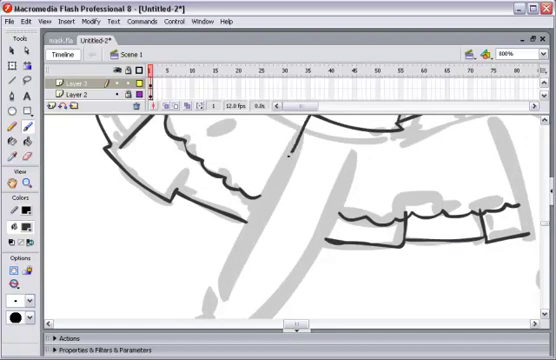
pyautogui.moveTo(283, 168)
pyautogui.mouseDown()
pyautogui.moveTo(255, 205)
pyautogui.moveTo(218, 312)
pyautogui.mouseUp()
pyautogui.hotkey('ctrl', 'z')
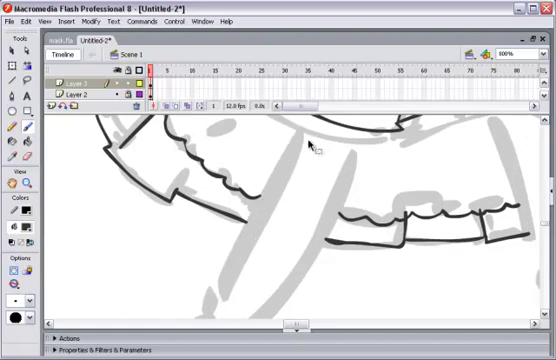
pyautogui.hotkey('ctrl', '-')
pyautogui.hotkey('ctrl', '-')
# Step: Draw a straight line down the leg's outer edge, redrawing it once
pyautogui.click(13, 82)
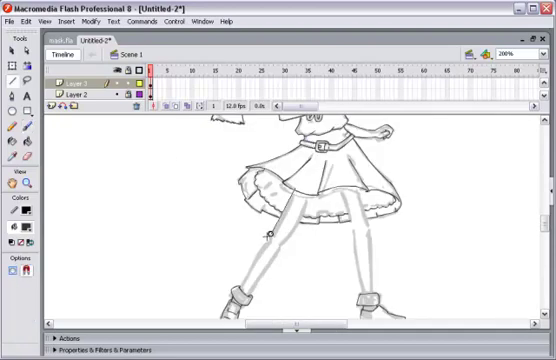
pyautogui.moveTo(270, 240); pyautogui.dragTo(294, 187)
pyautogui.hotkey('ctrl', '=')
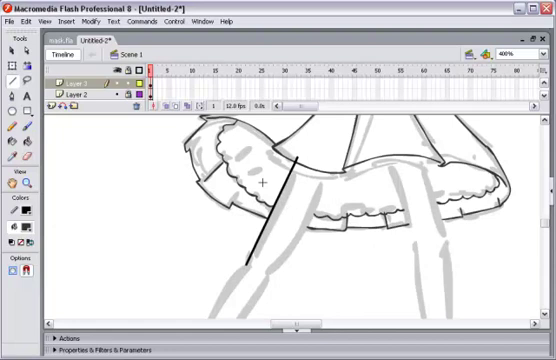
pyautogui.hotkey('ctrl', 'z')
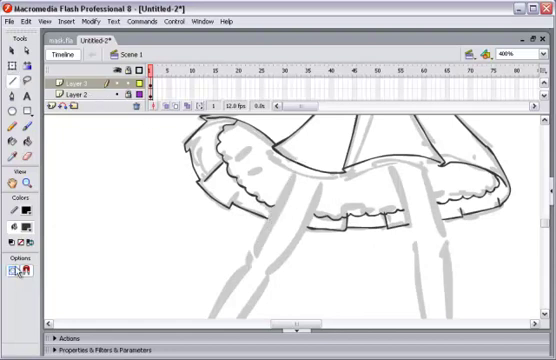
pyautogui.moveTo(291, 164); pyautogui.dragTo(253, 257)
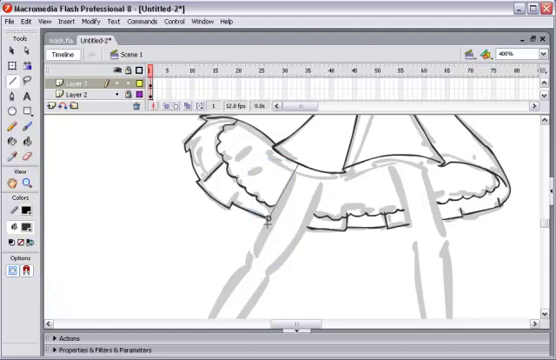
pyautogui.moveTo(250, 264); pyautogui.dragTo(250, 264)
pyautogui.click(46, 21)
pyautogui.moveTo(60, 138)
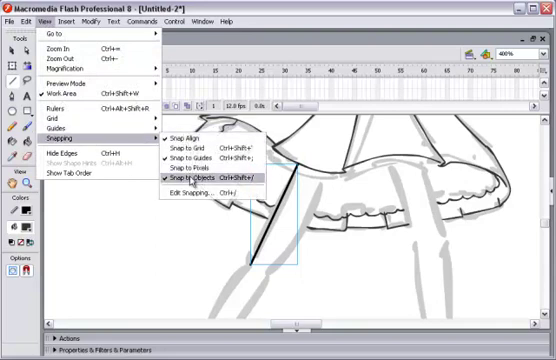
# Step: Enable Snap to Objects and bend the first straight leg line into a curve
pyautogui.click(192, 181)
pyautogui.press('v')
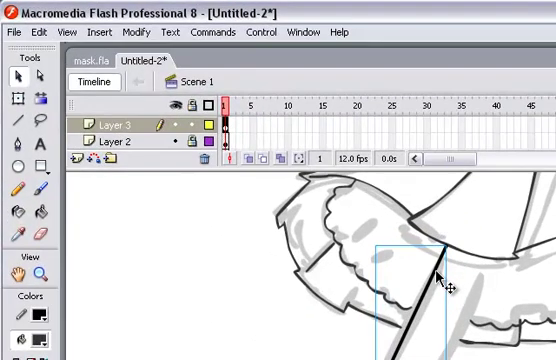
pyautogui.doubleClick(369, 240)
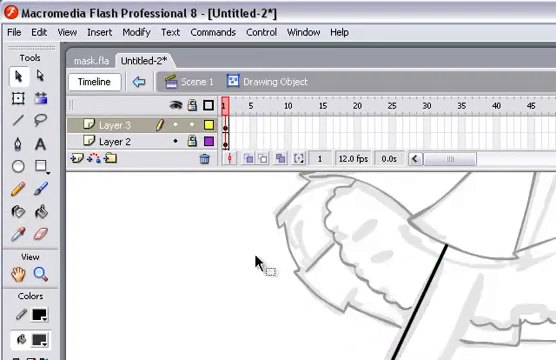
pyautogui.click(18, 120)
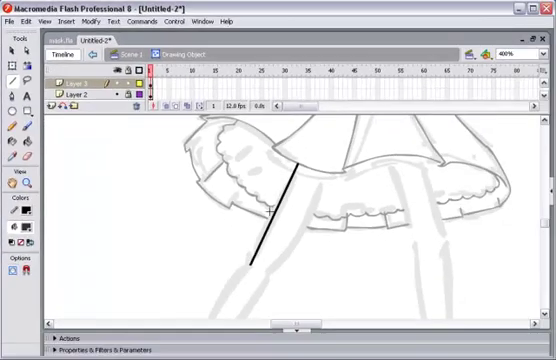
pyautogui.press('v')
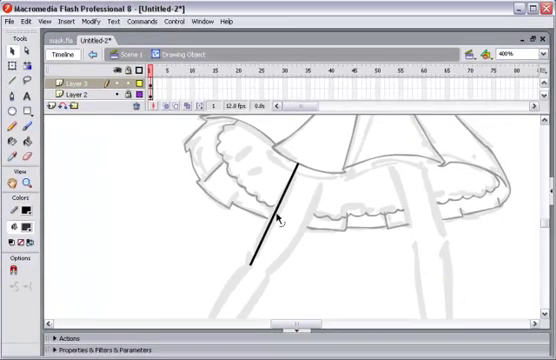
pyautogui.moveTo(278, 220); pyautogui.dragTo(270, 222)
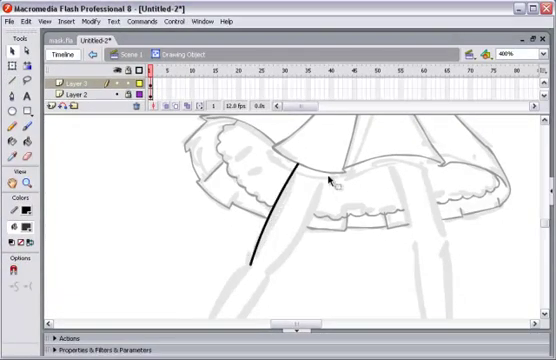
# Step: Draw the leg's other edge as a straight line
pyautogui.press('n')
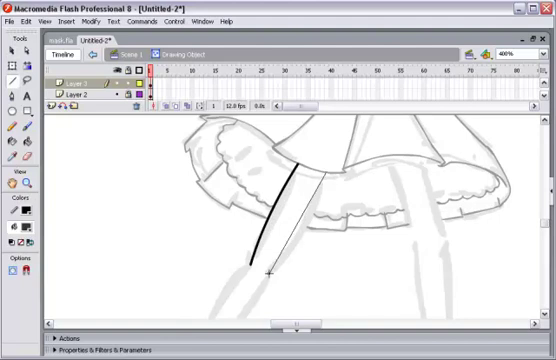
pyautogui.moveTo(326, 172); pyautogui.dragTo(268, 271)
pyautogui.press('v')
pyautogui.moveTo(296, 236); pyautogui.dragTo(304, 242)
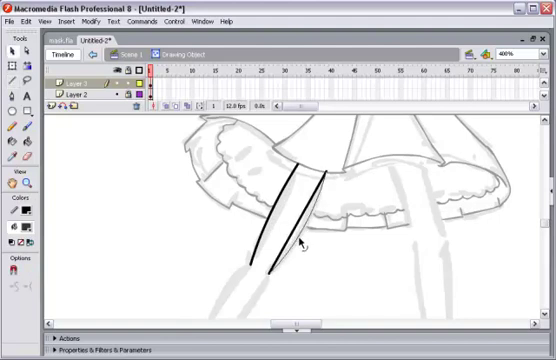
pyautogui.scroll(-2, 347, 208)
pyautogui.scroll(1, 273, 215)
# Step: Draw the left leg's second edge down to the shoe and curve it
pyautogui.press('n')
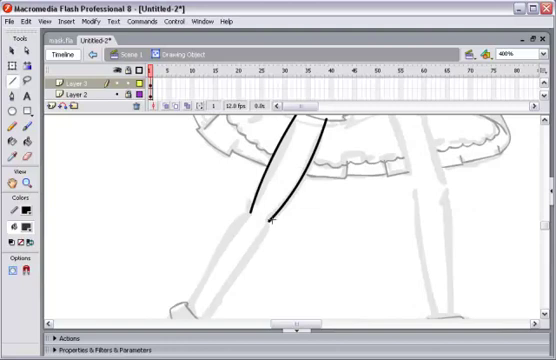
pyautogui.moveTo(268, 218); pyautogui.dragTo(208, 322)
pyautogui.scroll(-2, 211, 300)
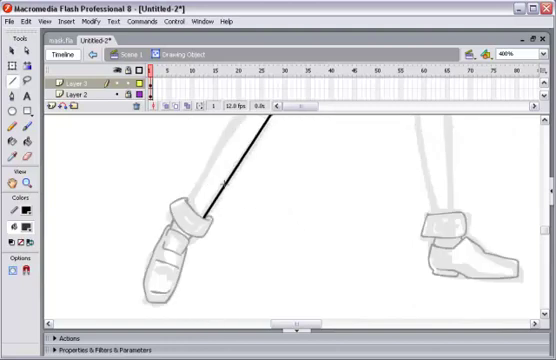
pyautogui.scroll(1, 248, 160)
pyautogui.moveTo(265, 117); pyautogui.dragTo(187, 253)
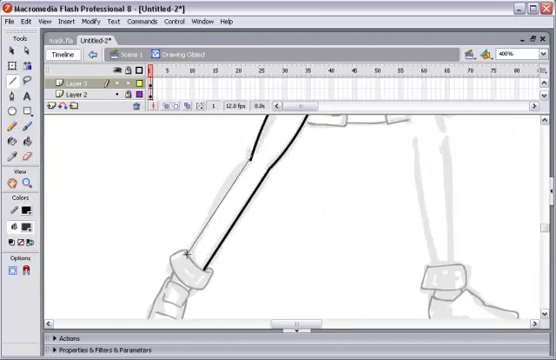
pyautogui.press('v')
pyautogui.moveTo(233, 188); pyautogui.dragTo(228, 176)
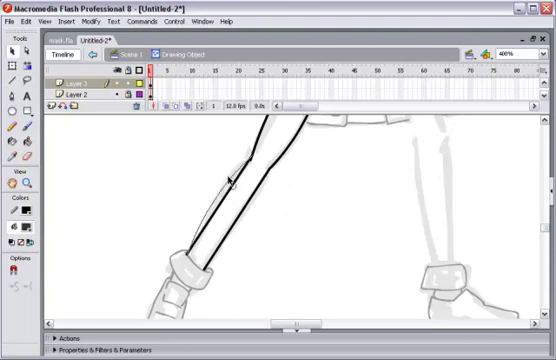
pyautogui.scroll(3, 340, 226)
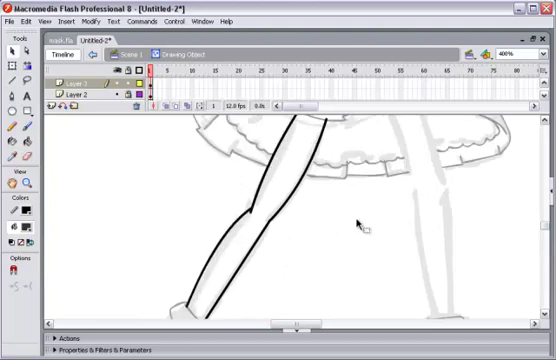
pyautogui.moveTo(307, 322); pyautogui.dragTo(310, 326)
pyautogui.scroll(-1, 372, 220)
pyautogui.scroll(2, 325, 315)
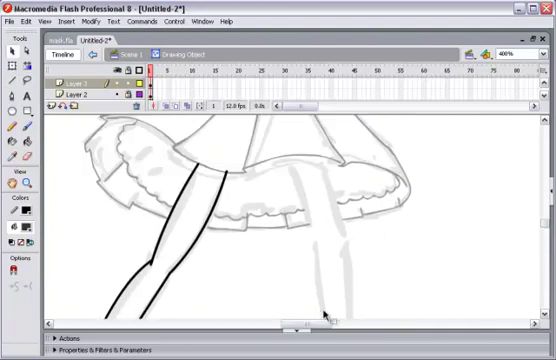
pyautogui.hscroll(2, 326, 310)
pyautogui.scroll(2, 236, 174)
# Step: Draw the right leg's outer and inner edges just below the skirt
pyautogui.press('n')
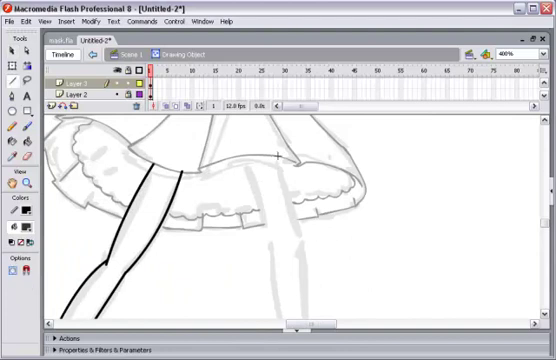
pyautogui.moveTo(277, 155); pyautogui.dragTo(302, 243)
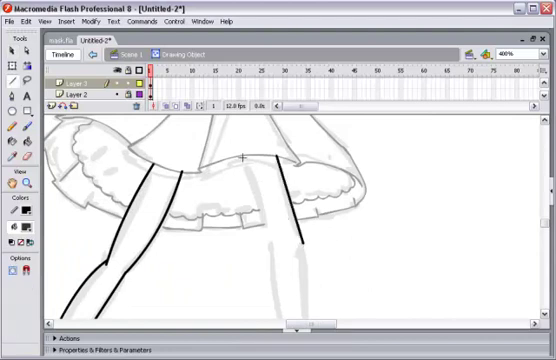
pyautogui.moveTo(243, 156); pyautogui.dragTo(271, 246)
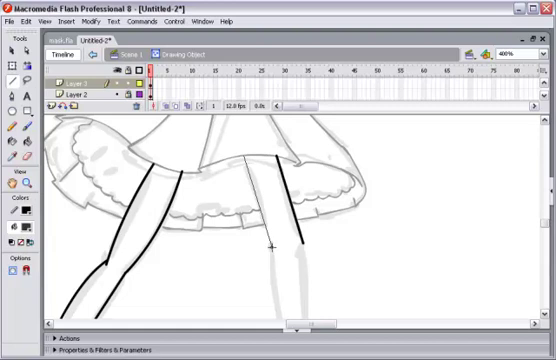
pyautogui.click(270, 246)
pyautogui.press('v')
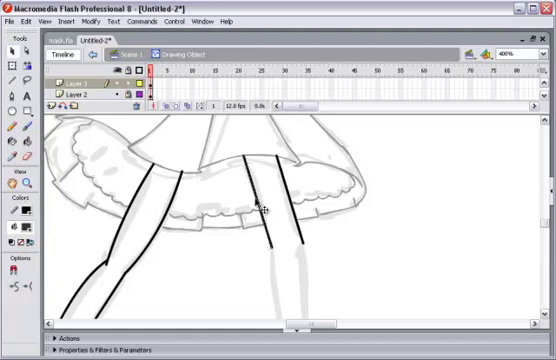
pyautogui.scroll(-3, 258, 207)
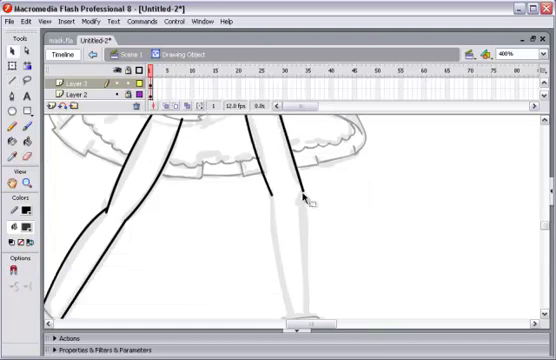
# Step: Extend both right-leg edges downward, bend the inner line, and undo the last change
pyautogui.press('n')
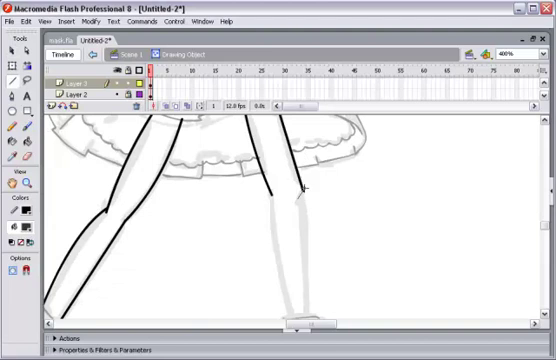
pyautogui.moveTo(300, 190); pyautogui.dragTo(311, 320)
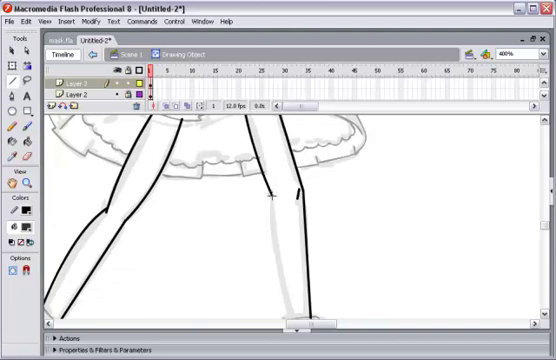
pyautogui.moveTo(271, 196); pyautogui.dragTo(291, 316)
pyautogui.press('v')
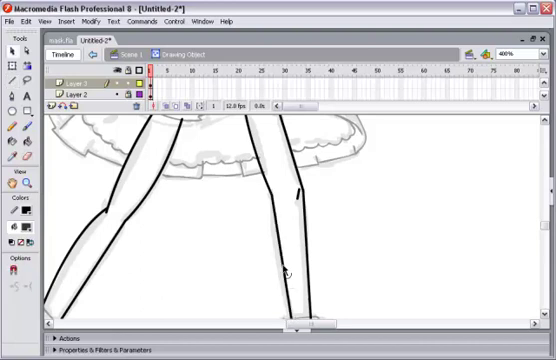
pyautogui.moveTo(285, 272); pyautogui.dragTo(274, 236)
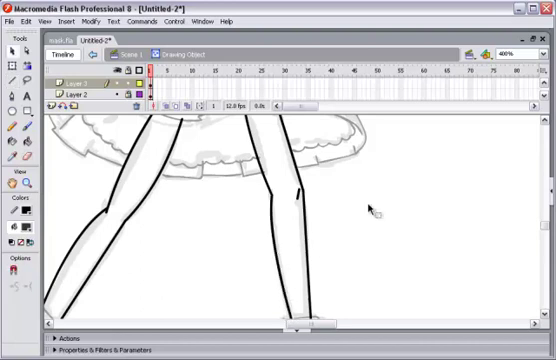
pyautogui.scroll(3, 360, 207)
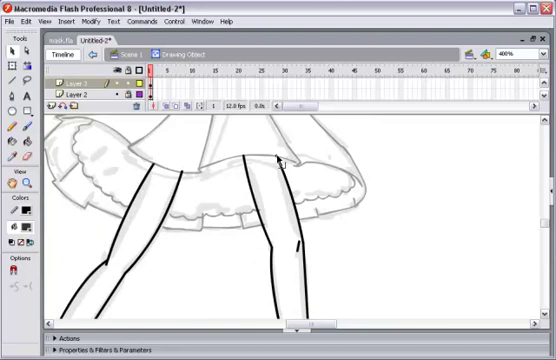
pyautogui.scroll(-5, 338, 214)
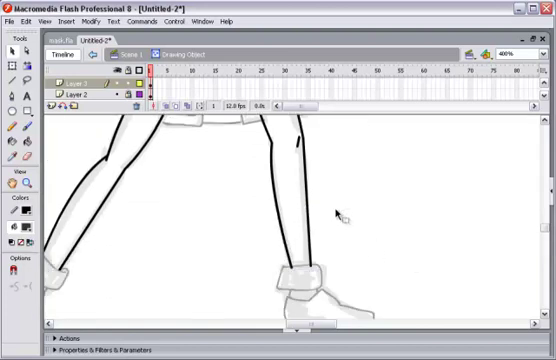
pyautogui.scroll(4, 312, 328)
pyautogui.scroll(2, 313, 257)
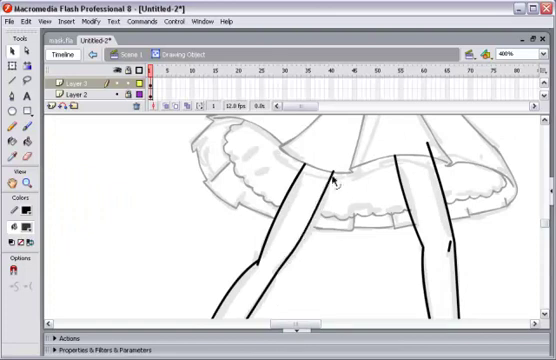
pyautogui.hotkey('ctrl', 'z')
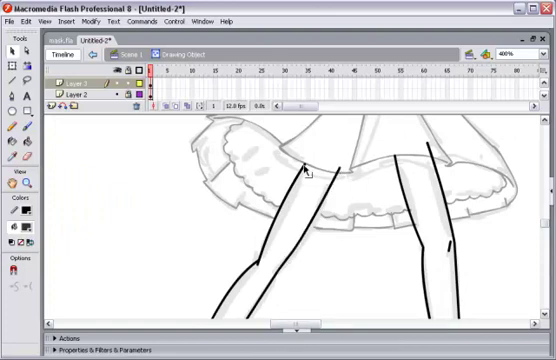
pyautogui.hotkey('ctrl', '-')
pyautogui.hotkey('ctrl', '-')
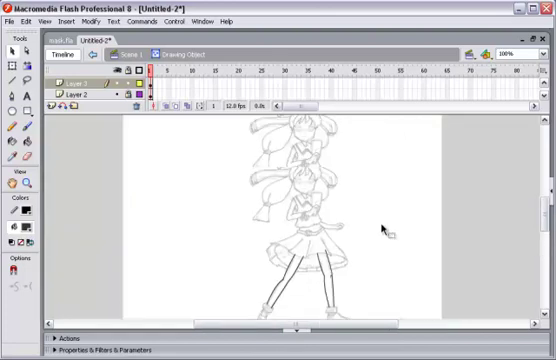
# Step: Enter the legs drawing object and erase the top ends of both legs' right lines
pyautogui.click(142, 56)
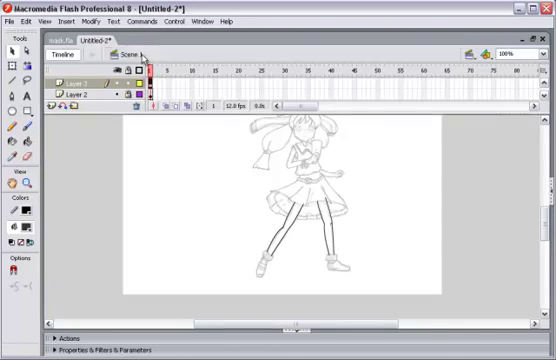
pyautogui.hotkey('ctrl', '=')
pyautogui.hotkey('ctrl', '=')
pyautogui.press('e')
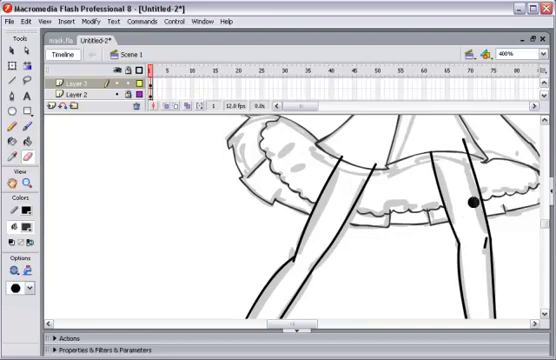
pyautogui.scroll(-3, 432, 186)
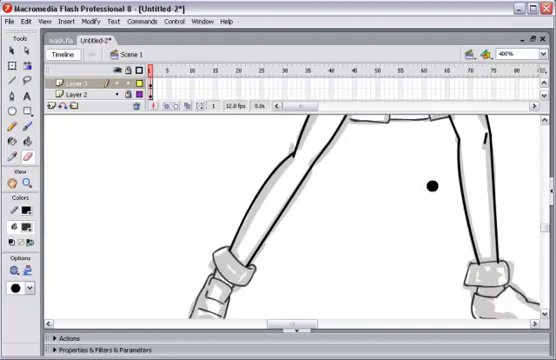
pyautogui.scroll(2, 432, 186)
pyautogui.scroll(3, 432, 186)
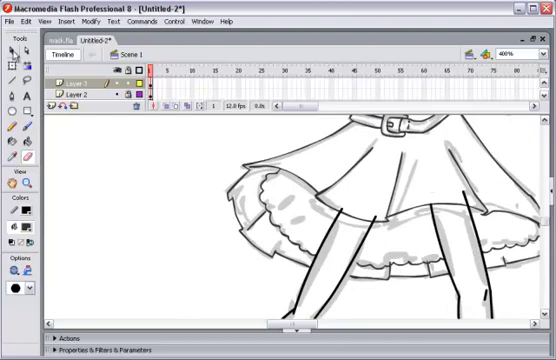
pyautogui.click(13, 51)
pyautogui.doubleClick(378, 236)
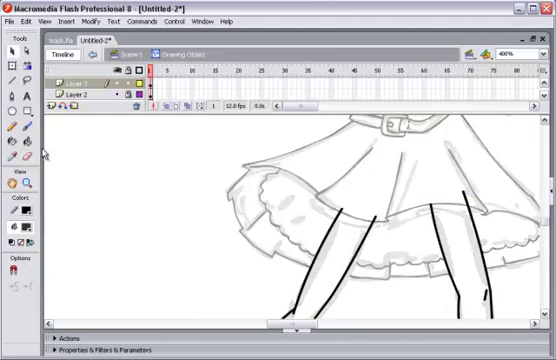
pyautogui.click(29, 158)
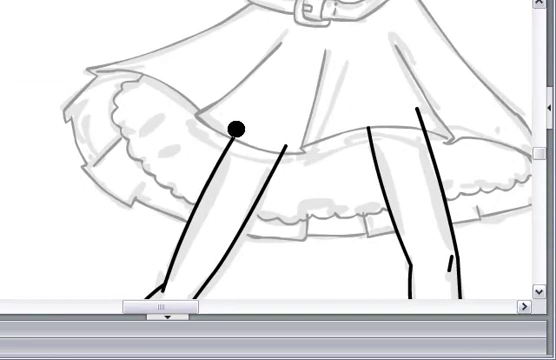
pyautogui.moveTo(286, 144); pyautogui.dragTo(289, 137)
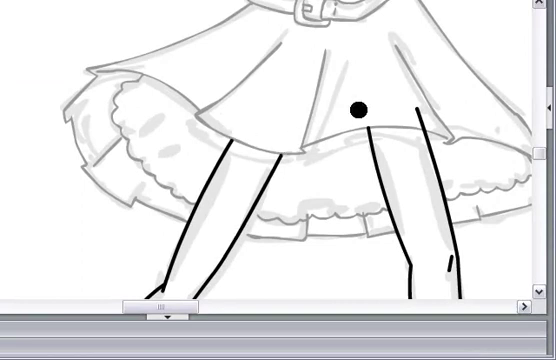
pyautogui.moveTo(413, 106); pyautogui.dragTo(427, 122)
pyautogui.scroll(-5, 544, 161)
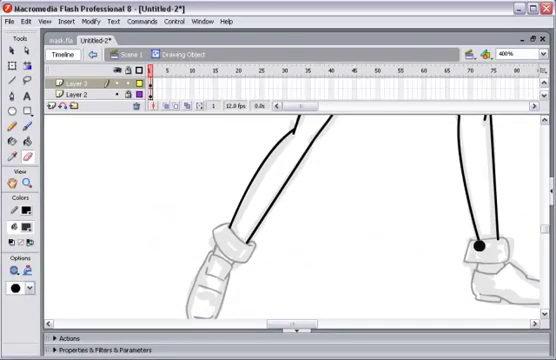
# Step: Break apart the legs drawing with Ctrl+B, regroup it with Ctrl+G, and enter it
pyautogui.hotkey('ctrl', '1')
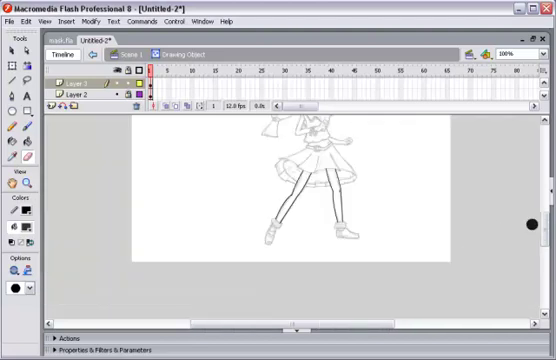
pyautogui.hotkey('ctrl', '=')
pyautogui.moveTo(547, 199); pyautogui.dragTo(547, 210)
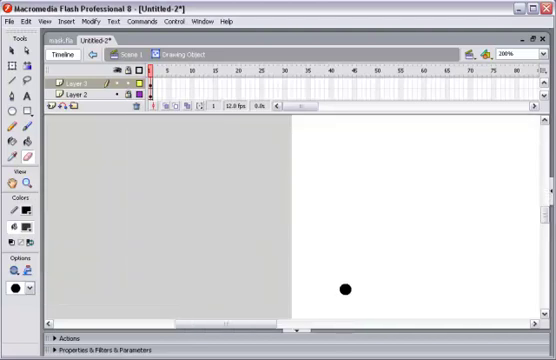
pyautogui.moveTo(271, 326); pyautogui.dragTo(331, 328)
pyautogui.moveTo(546, 212); pyautogui.dragTo(546, 223)
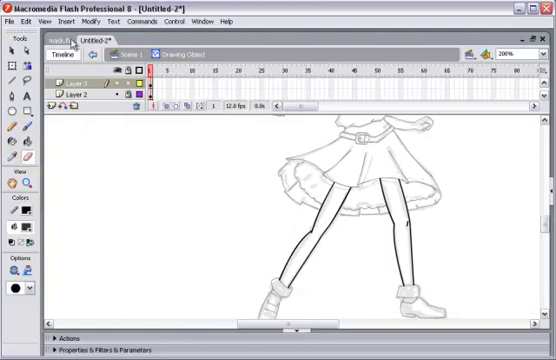
pyautogui.click(125, 54)
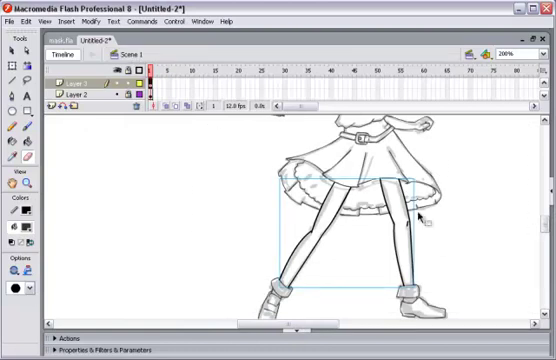
pyautogui.hotkey('ctrl', 'b')
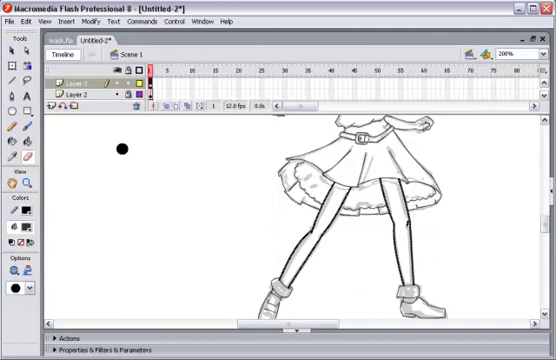
pyautogui.hotkey('ctrl', 'g')
pyautogui.press('v')
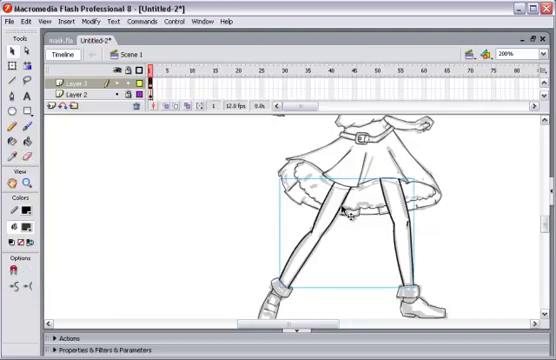
pyautogui.doubleClick(344, 211)
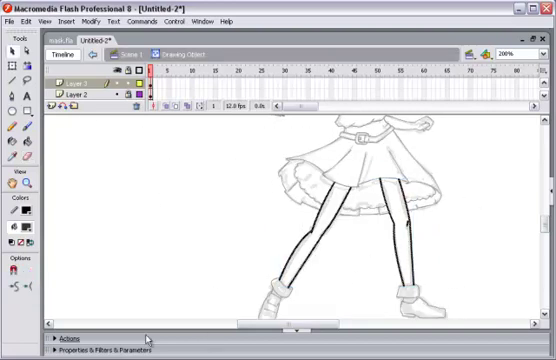
# Step: Set the leg outlines' stroke thickness to 0.7 and zoom in on the hem and legs
pyautogui.click(110, 350)
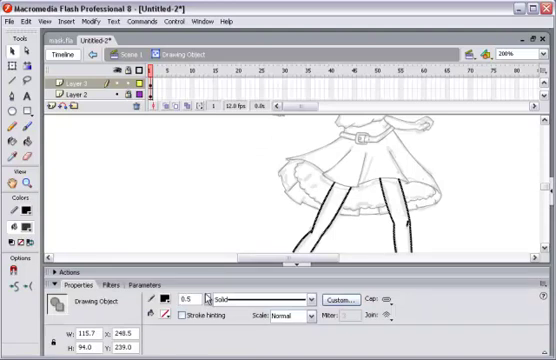
pyautogui.click(258, 230)
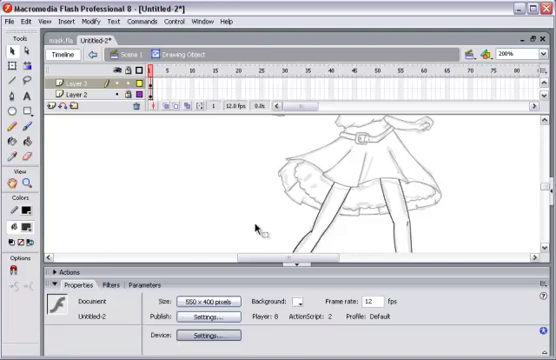
pyautogui.moveTo(542, 186); pyautogui.dragTo(547, 190)
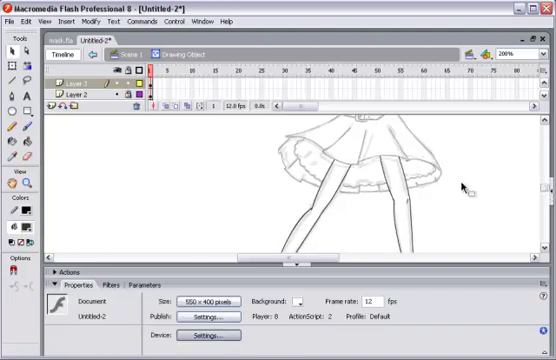
pyautogui.click(299, 266)
pyautogui.hotkey('ctrl', '=')
pyautogui.scroll(-3, 347, 261)
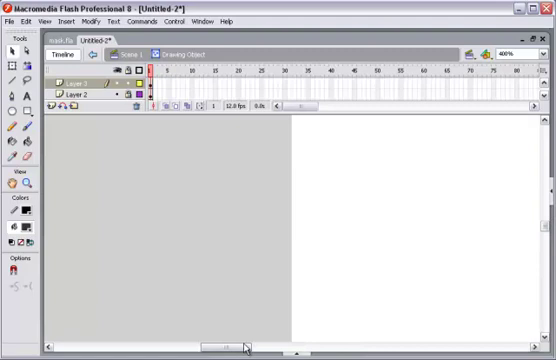
pyautogui.moveTo(246, 349); pyautogui.dragTo(298, 351)
pyautogui.scroll(-3, 347, 265)
pyautogui.scroll(-3, 344, 266)
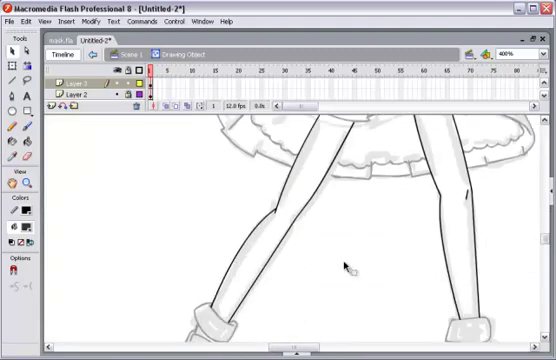
pyautogui.hotkey('ctrl', '-')
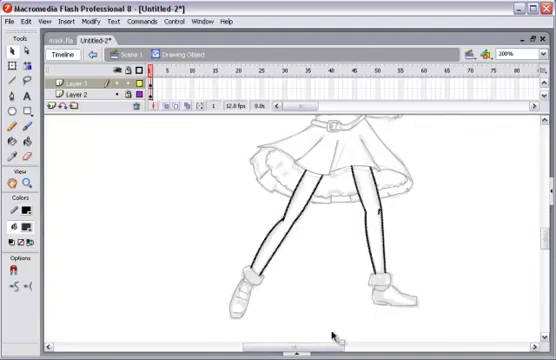
pyautogui.click(290, 354)
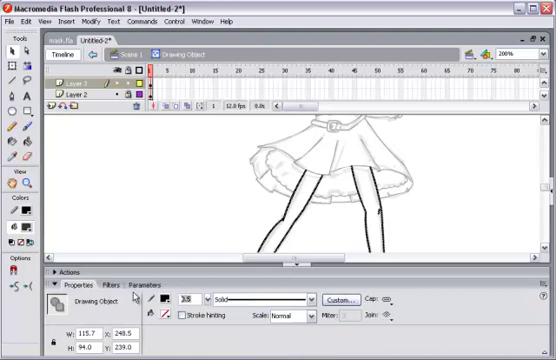
pyautogui.write('0.7')
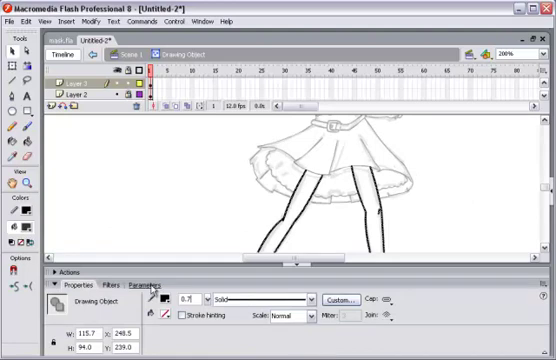
pyautogui.click(207, 223)
pyautogui.hotkey('ctrl', '=')
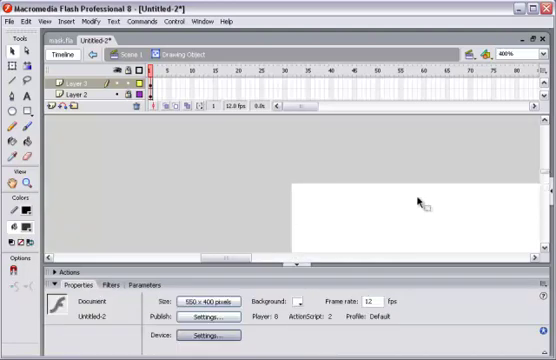
pyautogui.scroll(-3, 420, 203)
pyautogui.scroll(-5, 420, 200)
pyautogui.scroll(-3, 422, 185)
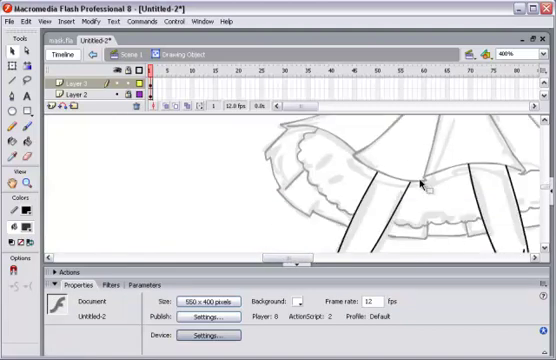
pyautogui.scroll(-3, 400, 175)
pyautogui.scroll(2, 368, 170)
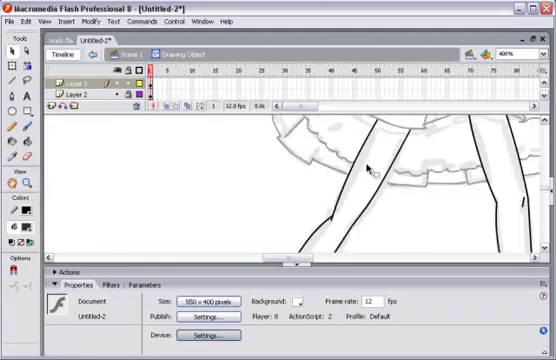
pyautogui.scroll(-3, 368, 170)
pyautogui.scroll(3, 367, 168)
# Step: Return to Scene 1 and break the traced leg drawing into raw strokes
pyautogui.click(57, 286)
pyautogui.hotkey('ctrl', '-')
pyautogui.click(128, 56)
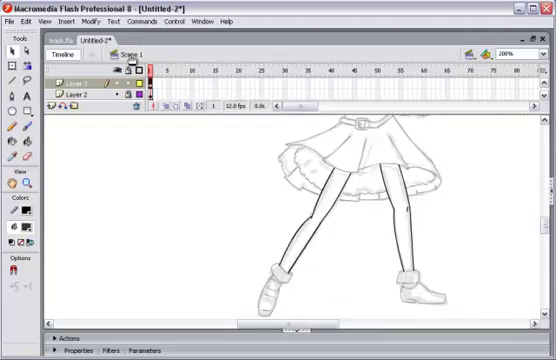
pyautogui.click(392, 196)
pyautogui.hotkey('ctrl', 'b')
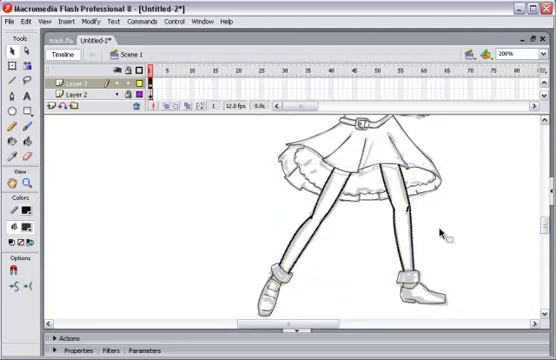
# Step: Set the fill colour to grey and marquee-select all the leg strokes
pyautogui.click(28, 228)
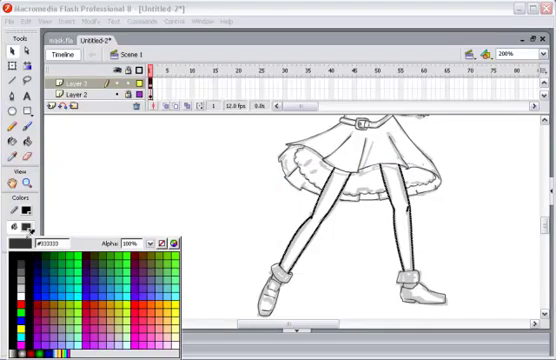
pyautogui.click(21, 263)
pyautogui.hotkey('ctrl', '=')
pyautogui.hotkey('ctrl', '=')
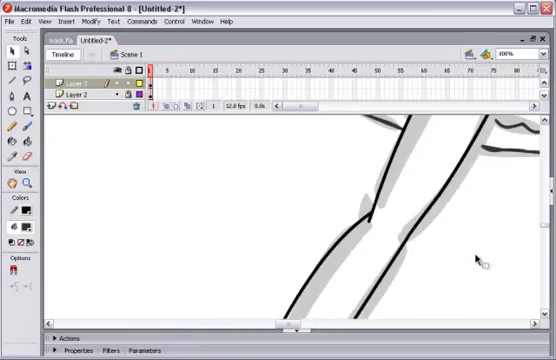
pyautogui.scroll(2, 450, 280)
pyautogui.scroll(2, 293, 326)
pyautogui.scroll(3, 300, 326)
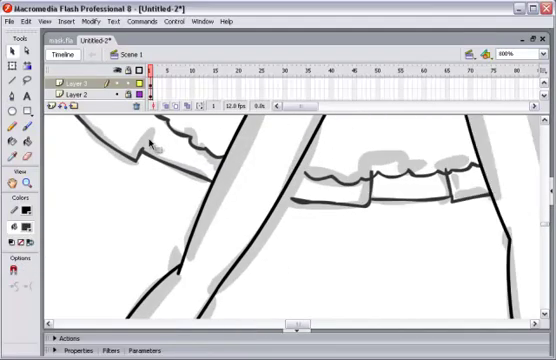
pyautogui.click(29, 130)
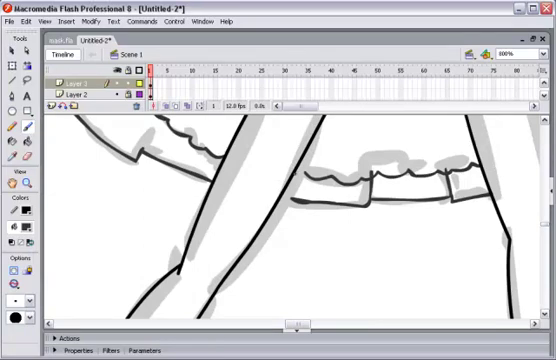
pyautogui.hotkey('ctrl', '-')
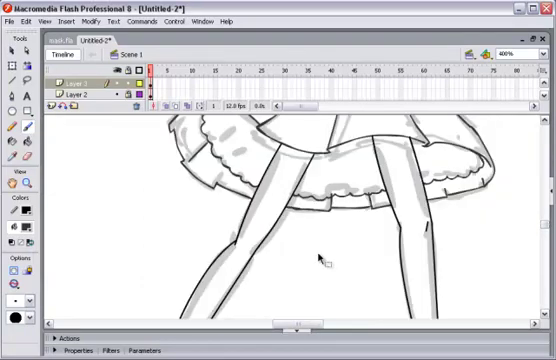
pyautogui.hotkey('ctrl', '-')
pyautogui.click(12, 50)
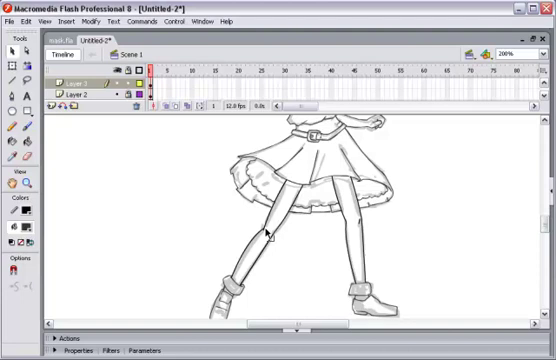
pyautogui.moveTo(186, 133); pyautogui.dragTo(441, 322)
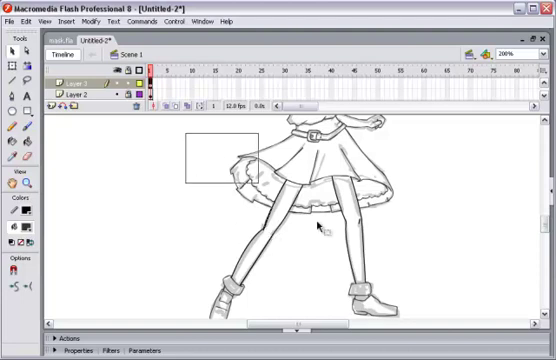
pyautogui.click(91, 21)
pyautogui.moveTo(140, 93)
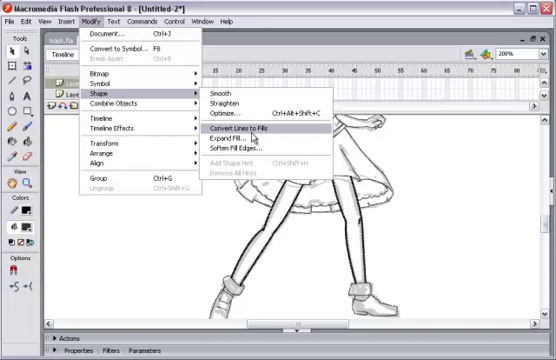
# Step: Apply Convert Lines to Fills to the selected leg strokes and zoom in to inspect them
pyautogui.click(256, 133)
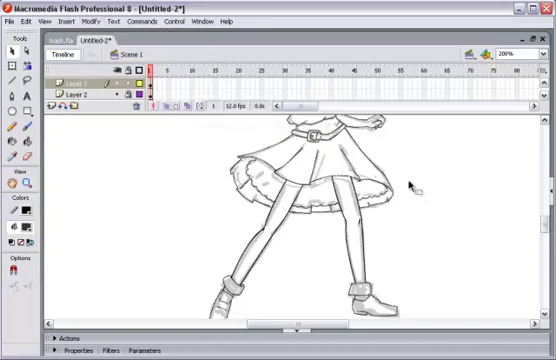
pyautogui.click(401, 242)
pyautogui.click(437, 242)
pyautogui.scroll(-3, 432, 240)
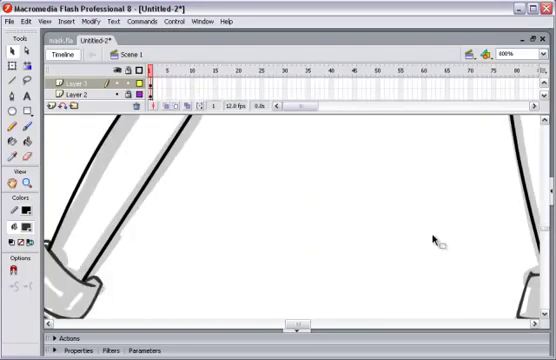
pyautogui.moveTo(316, 322); pyautogui.dragTo(325, 328)
pyautogui.scroll(3, 331, 284)
pyautogui.scroll(2, 331, 284)
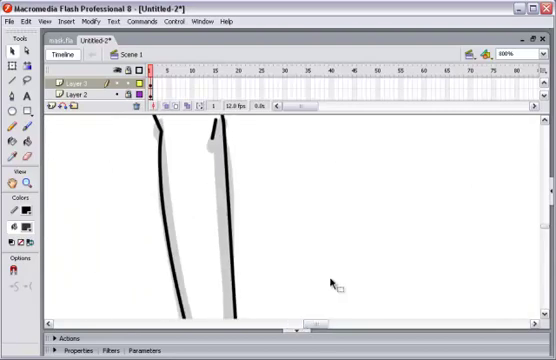
pyautogui.keyDown('alt'); pyautogui.click(321, 282); pyautogui.keyUp('alt')
pyautogui.scroll(2, 300, 258)
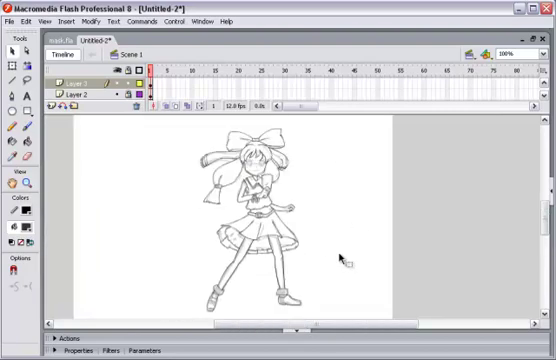
# Step: Lock the line-art layer and add a new layer for the face details
pyautogui.click(314, 218)
pyautogui.click(422, 227)
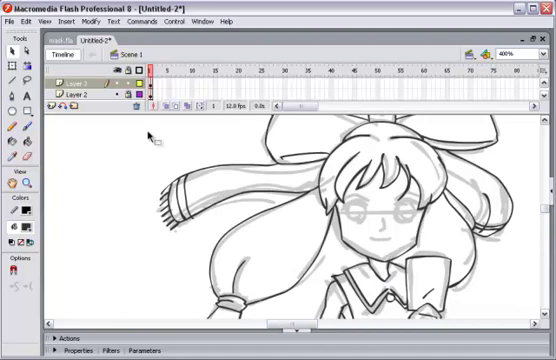
pyautogui.click(128, 84)
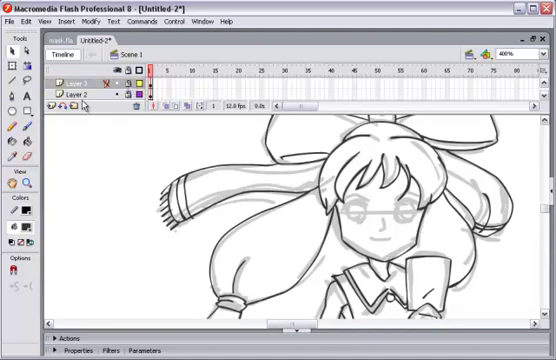
pyautogui.click(51, 108)
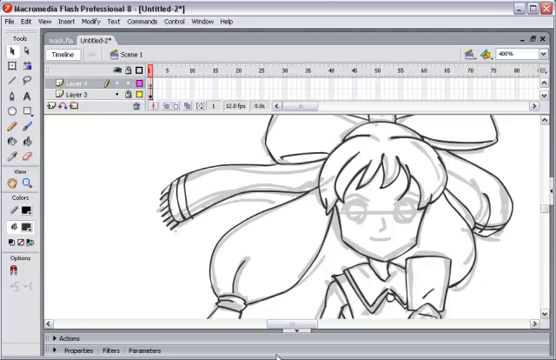
# Step: Ink the nose, remove two eye strokes, and outline the left glasses lens
pyautogui.hotkey('ctrl', '=')
pyautogui.moveTo(295, 327); pyautogui.dragTo(308, 320)
pyautogui.hotkey('ctrl', '=')
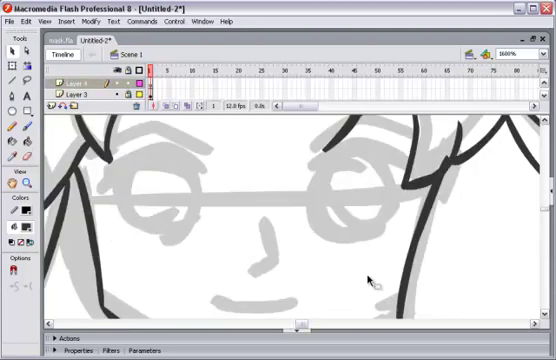
pyautogui.hotkey('ctrl', '-')
pyautogui.hotkey('ctrl', '=')
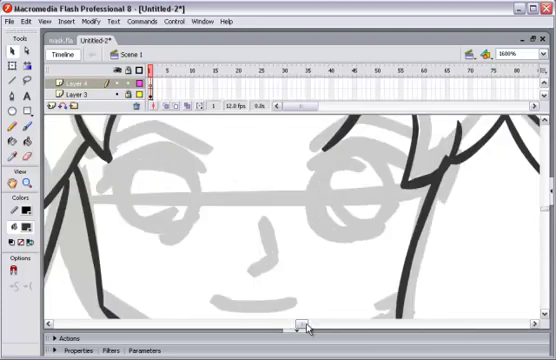
pyautogui.click(29, 127)
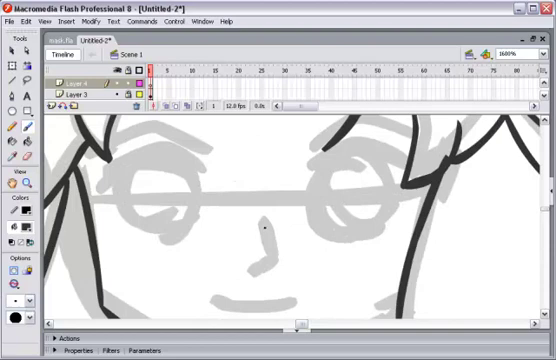
pyautogui.moveTo(271, 252); pyautogui.dragTo(277, 262)
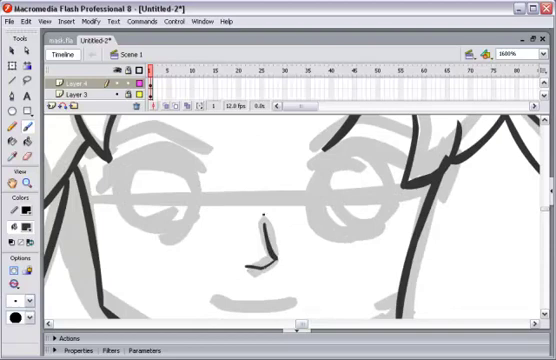
pyautogui.scroll(-1, 548, 213)
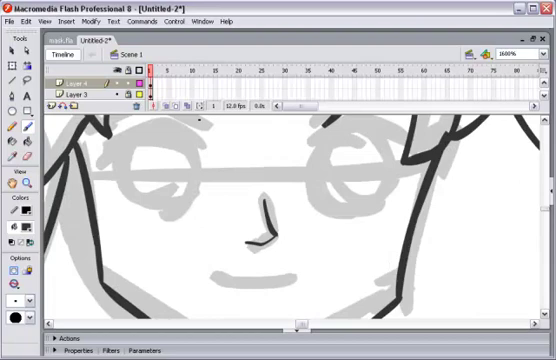
pyautogui.hotkey('ctrl', '-')
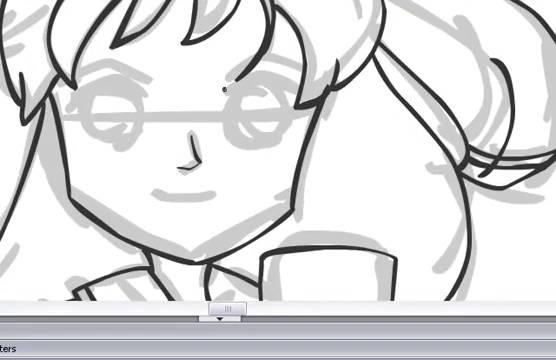
pyautogui.hotkey('ctrl', 'z')
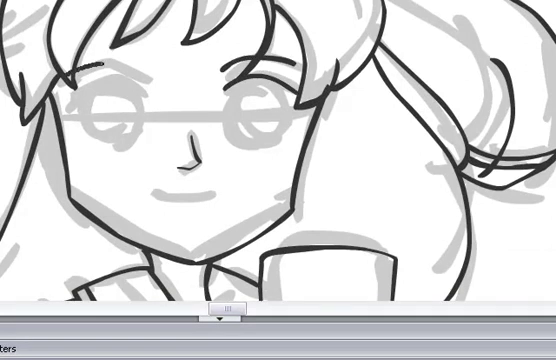
pyautogui.hotkey('ctrl', 'z')
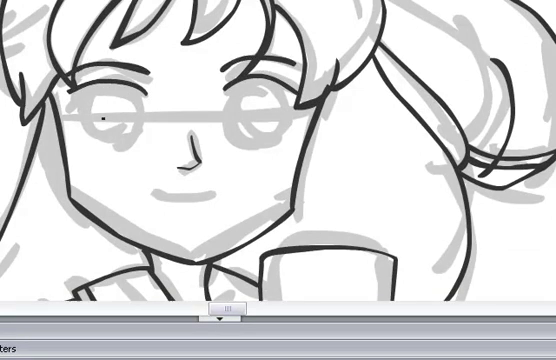
pyautogui.moveTo(90, 92); pyautogui.dragTo(108, 88)
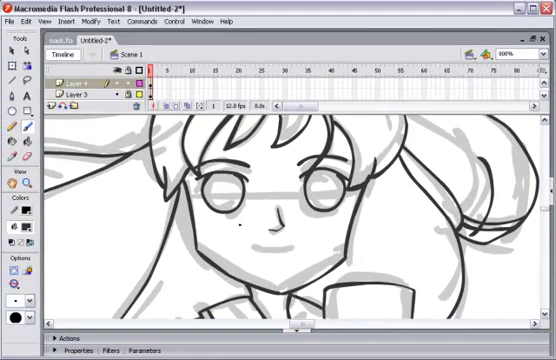
# Step: Ink a thick line under the left lens after several undo and redo attempts
pyautogui.click(551, 195)
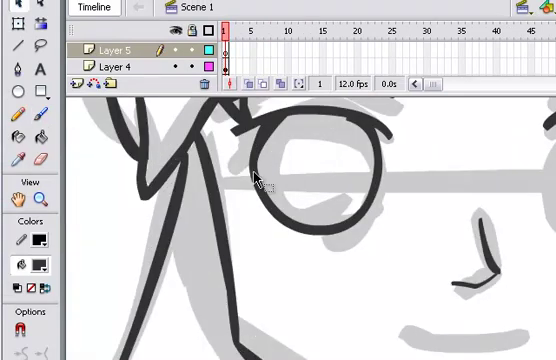
pyautogui.press('b')
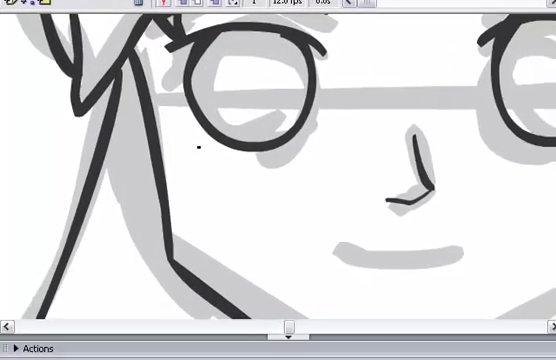
pyautogui.moveTo(180, 127); pyautogui.dragTo(233, 138)
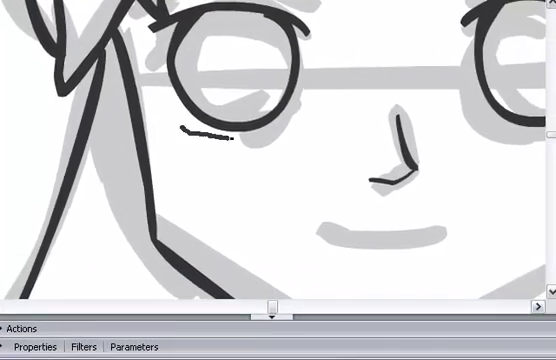
pyautogui.moveTo(275, 140); pyautogui.dragTo(280, 137)
pyautogui.hotkey('ctrl', 'z')
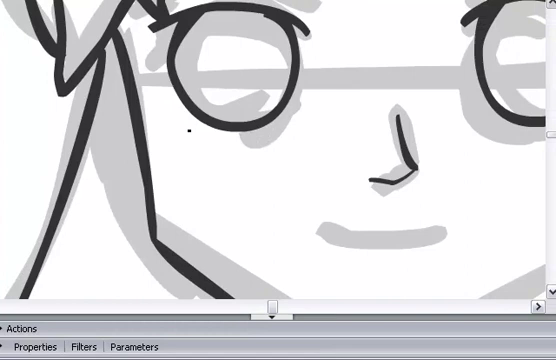
pyautogui.hotkey('ctrl', 'y')
pyautogui.hotkey('ctrl', 'z')
pyautogui.hotkey('ctrl', 'y')
pyautogui.moveTo(240, 139); pyautogui.dragTo(276, 137)
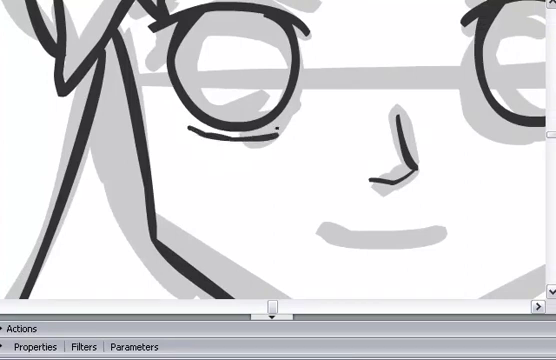
pyautogui.hotkey('ctrl', 'z')
pyautogui.moveTo(185, 127)
pyautogui.mouseDown()
pyautogui.moveTo(236, 138)
pyautogui.moveTo(283, 133)
pyautogui.mouseUp()
pyautogui.hotkey('ctrl', 'z')
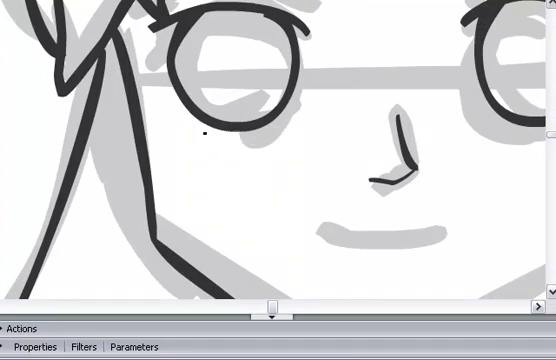
pyautogui.moveTo(190, 124)
pyautogui.mouseDown()
pyautogui.moveTo(233, 133)
pyautogui.moveTo(289, 132)
pyautogui.mouseUp()
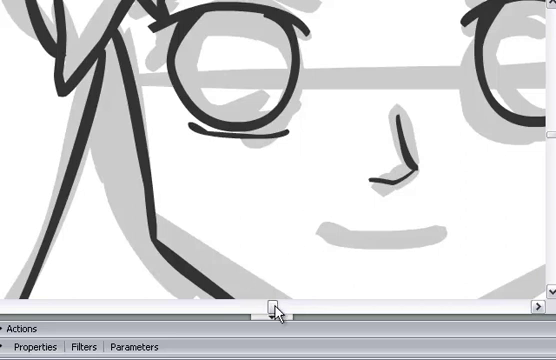
pyautogui.moveTo(273, 307); pyautogui.dragTo(279, 307)
# Step: Draw a thicker line under the right lens after one retry
pyautogui.moveTo(248, 125); pyautogui.dragTo(288, 130)
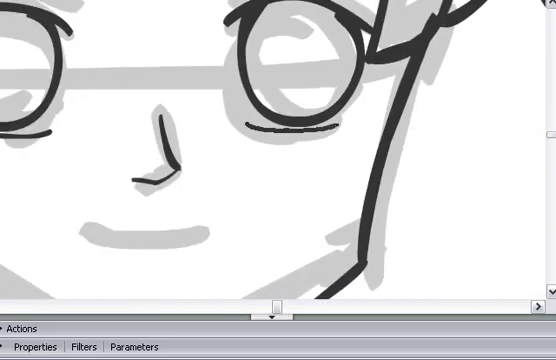
pyautogui.hotkey('ctrl', 'z')
pyautogui.moveTo(254, 124); pyautogui.dragTo(346, 128)
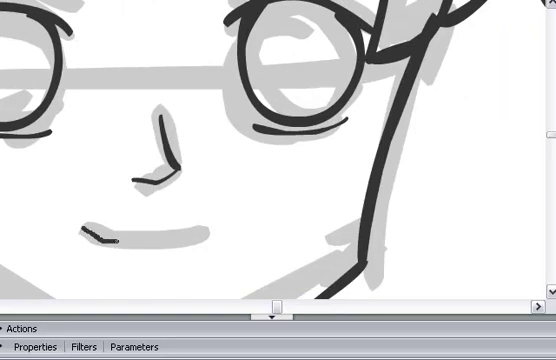
# Step: Ink the mouth along the grey guide, redrawing it, then zoom out to the face
pyautogui.moveTo(118, 242); pyautogui.dragTo(205, 238)
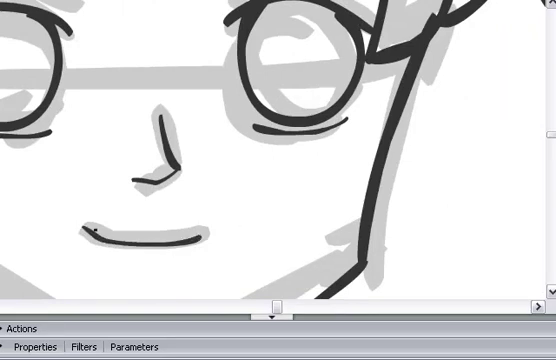
pyautogui.hotkey('ctrl', 'z')
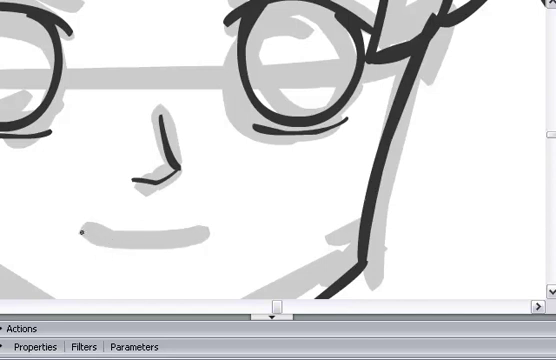
pyautogui.hotkey('ctrl', 'y')
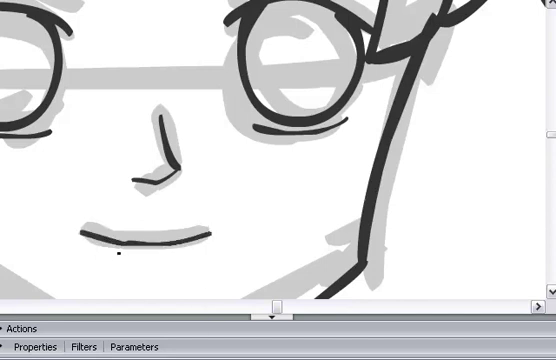
pyautogui.hotkey('ctrl', 'z')
pyautogui.hotkey('ctrl', 'y')
pyautogui.hotkey('ctrl', 'z')
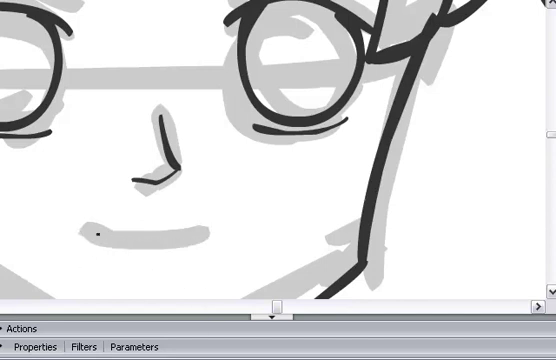
pyautogui.moveTo(85, 230); pyautogui.dragTo(206, 237)
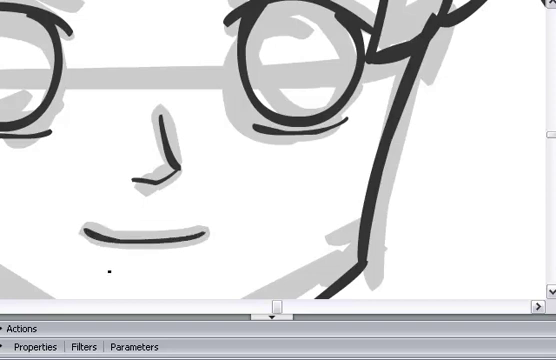
pyautogui.hotkey('ctrl', '-')
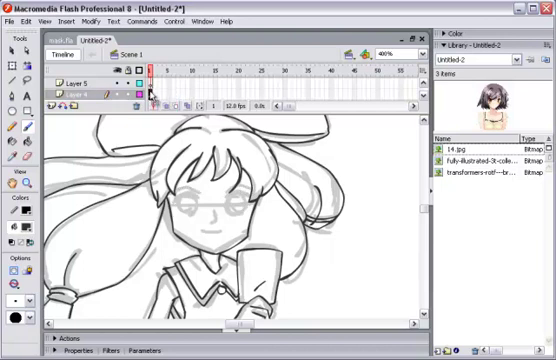
# Step: Nudge the Layer 4 eye strokes slightly left and down on the face
pyautogui.click(150, 93)
pyautogui.moveTo(247, 212); pyautogui.dragTo(238, 213)
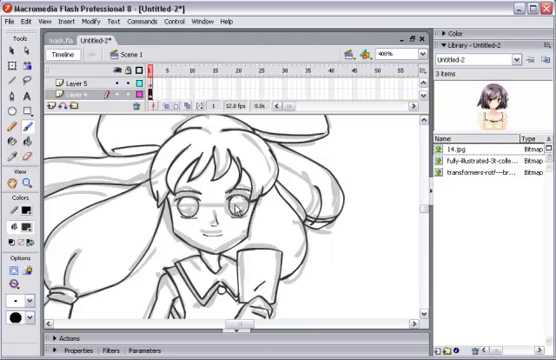
pyautogui.moveTo(238, 212); pyautogui.dragTo(238, 208)
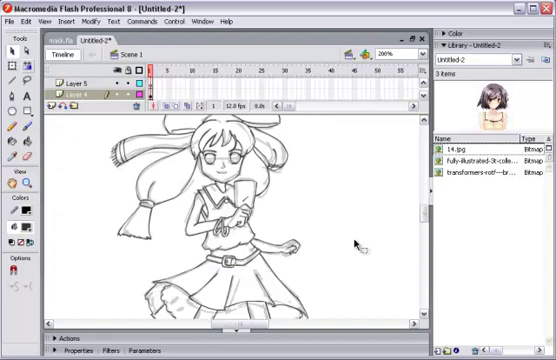
# Step: Hide the Layer 2 sketch, keeping Layer 3 visible, and zoom to 800% to inspect lines
pyautogui.click(137, 106)
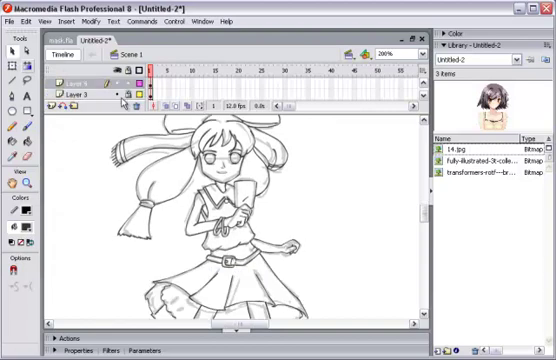
pyautogui.click(117, 94)
pyautogui.click(117, 94)
pyautogui.click(136, 105)
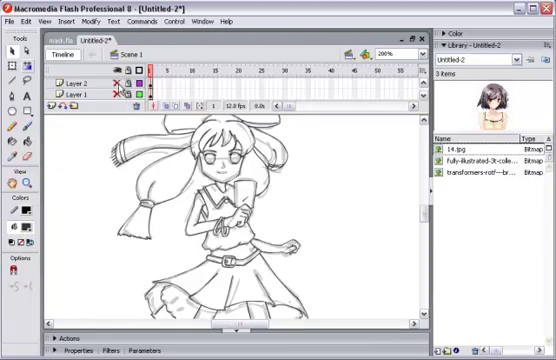
pyautogui.hotkey('ctrl', '1')
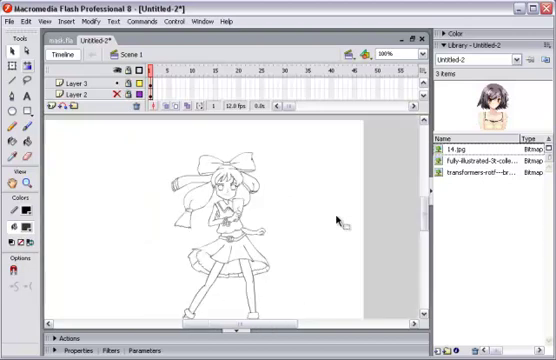
pyautogui.scroll(-2, 338, 222)
pyautogui.hotkey('ctrl', '=')
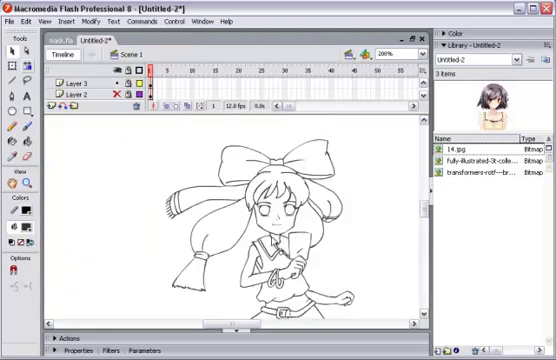
pyautogui.hotkey('ctrl', '=')
pyautogui.scroll(-2, 199, 254)
pyautogui.scroll(-2, 185, 318)
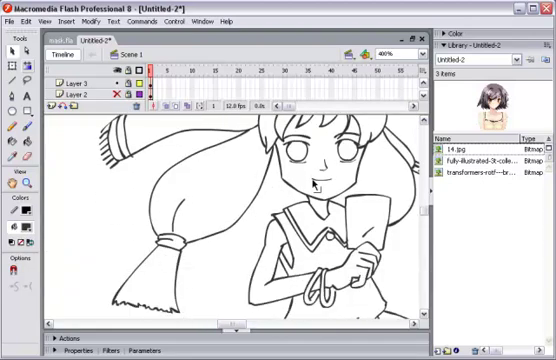
pyautogui.scroll(3, 290, 206)
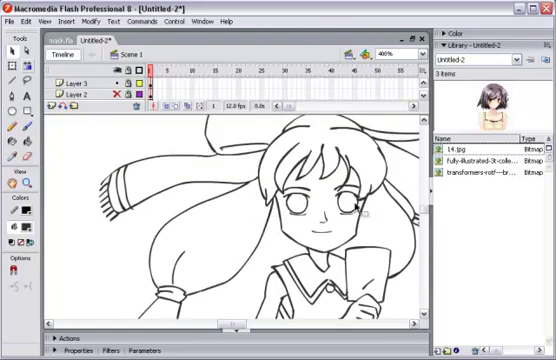
pyautogui.hotkey('ctrl', '=')
pyautogui.scroll(5, 310, 291)
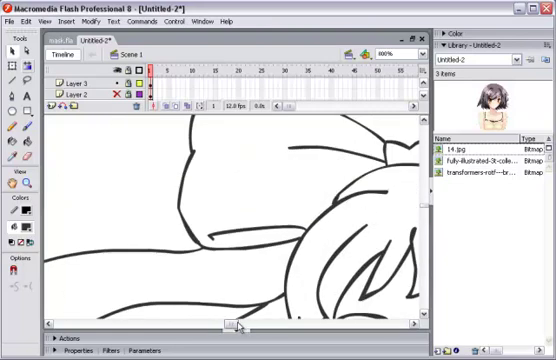
pyautogui.moveTo(238, 326); pyautogui.dragTo(244, 326)
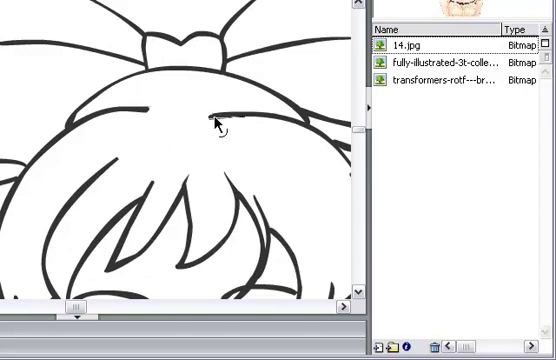
# Step: Drag the endpoint of the left hair line at the top of the head
pyautogui.moveTo(146, 112); pyautogui.dragTo(148, 115)
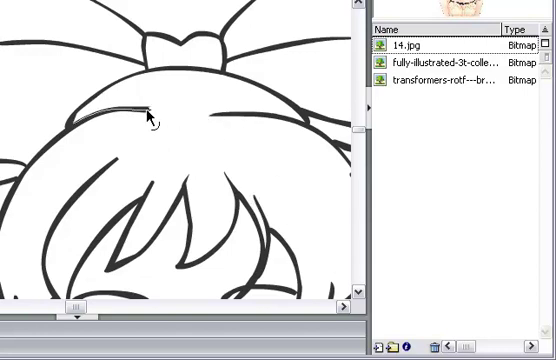
pyautogui.scroll(-3, 176, 174)
pyautogui.scroll(-2, 185, 175)
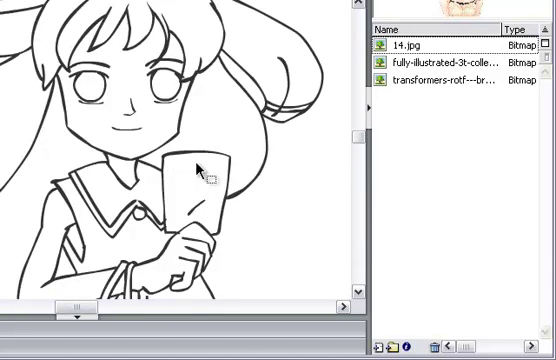
pyautogui.scroll(2, 197, 180)
pyautogui.scroll(-3, 195, 189)
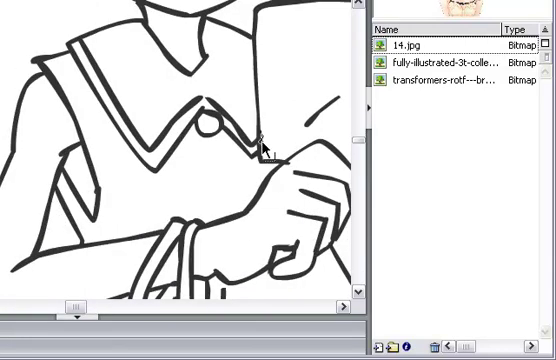